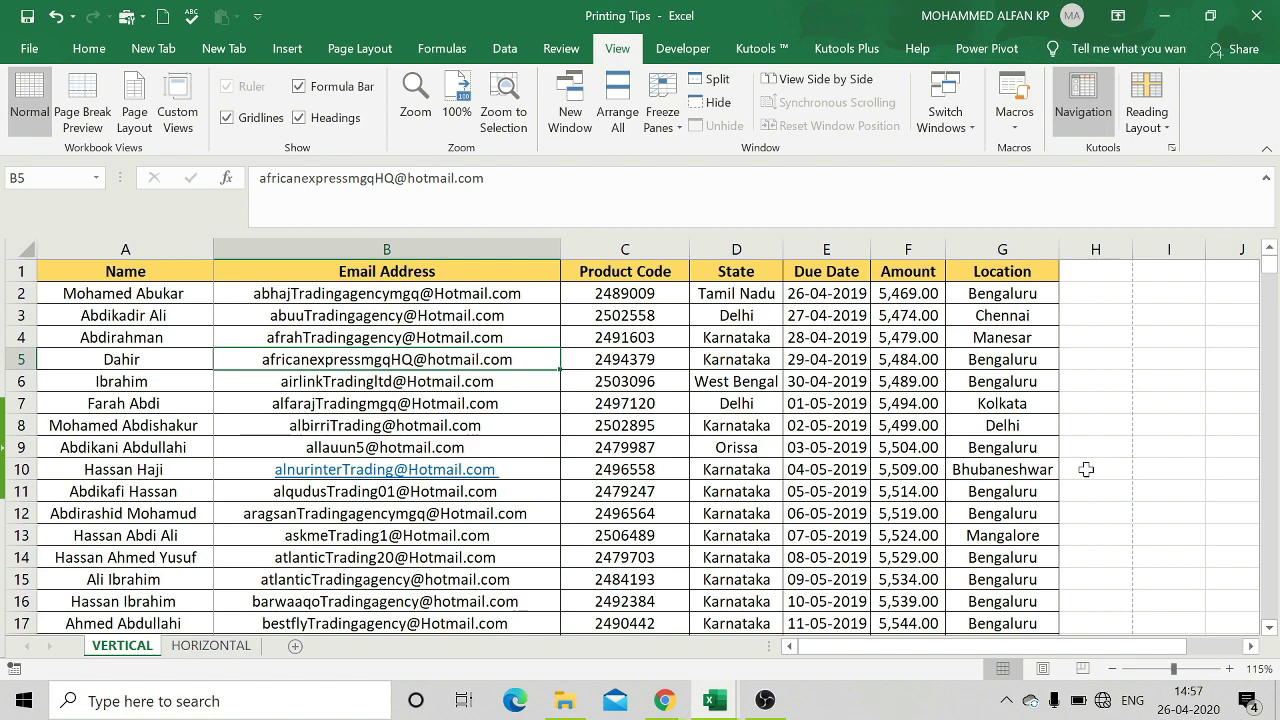
# Select the Name column's entries from the first name to the last row and up to the header.
pyautogui.click(103, 299)
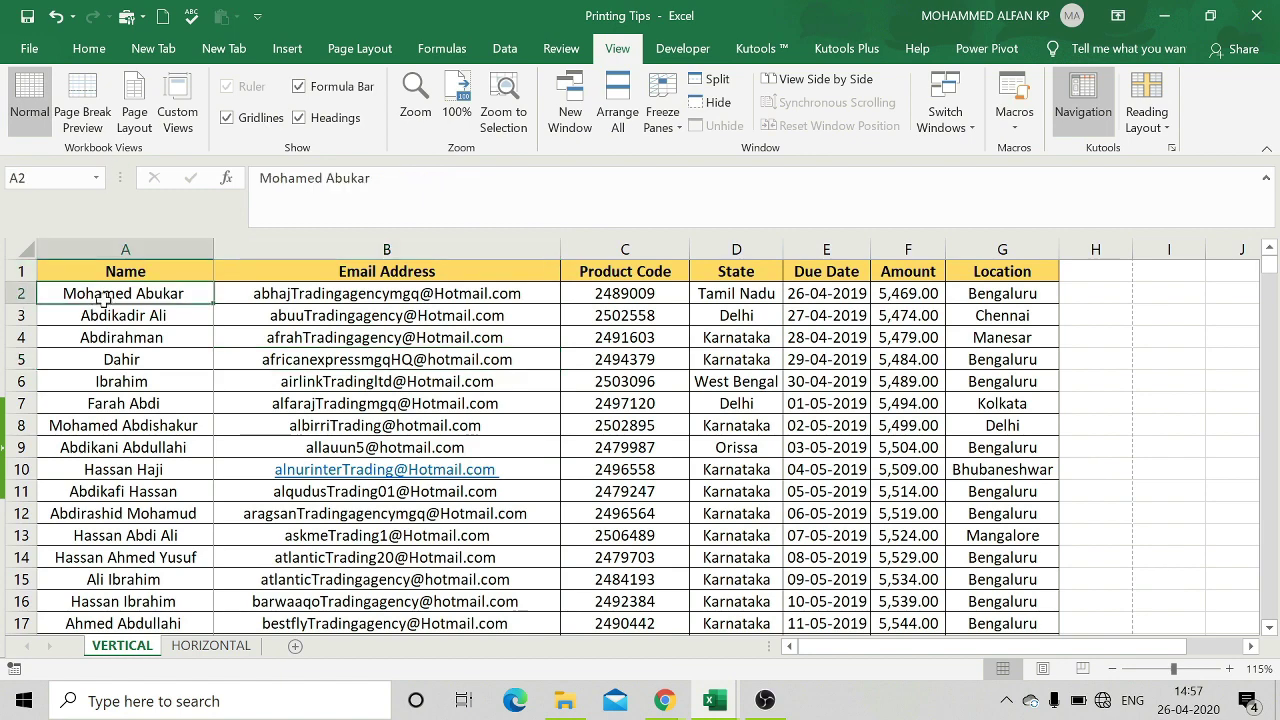
pyautogui.hotkey('ctrl', 'shift', 'Down')
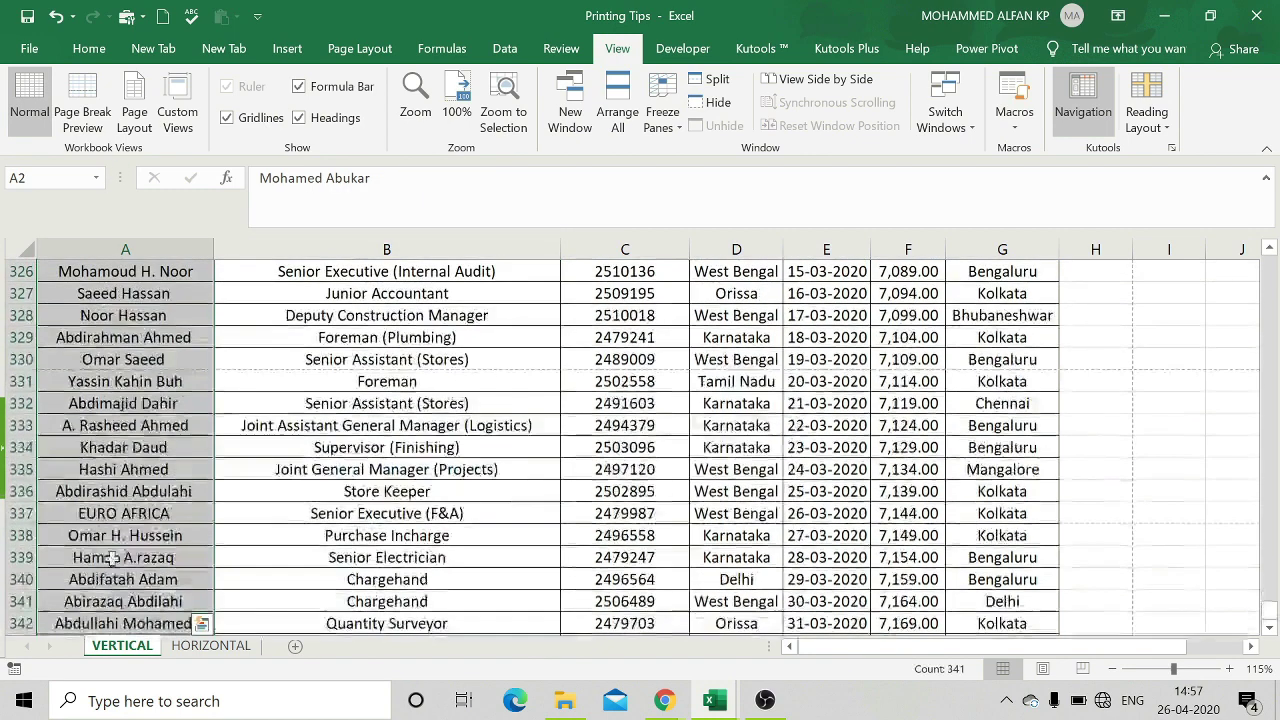
pyautogui.click(107, 620)
pyautogui.hotkey('ctrl', 'shift', 'Up')
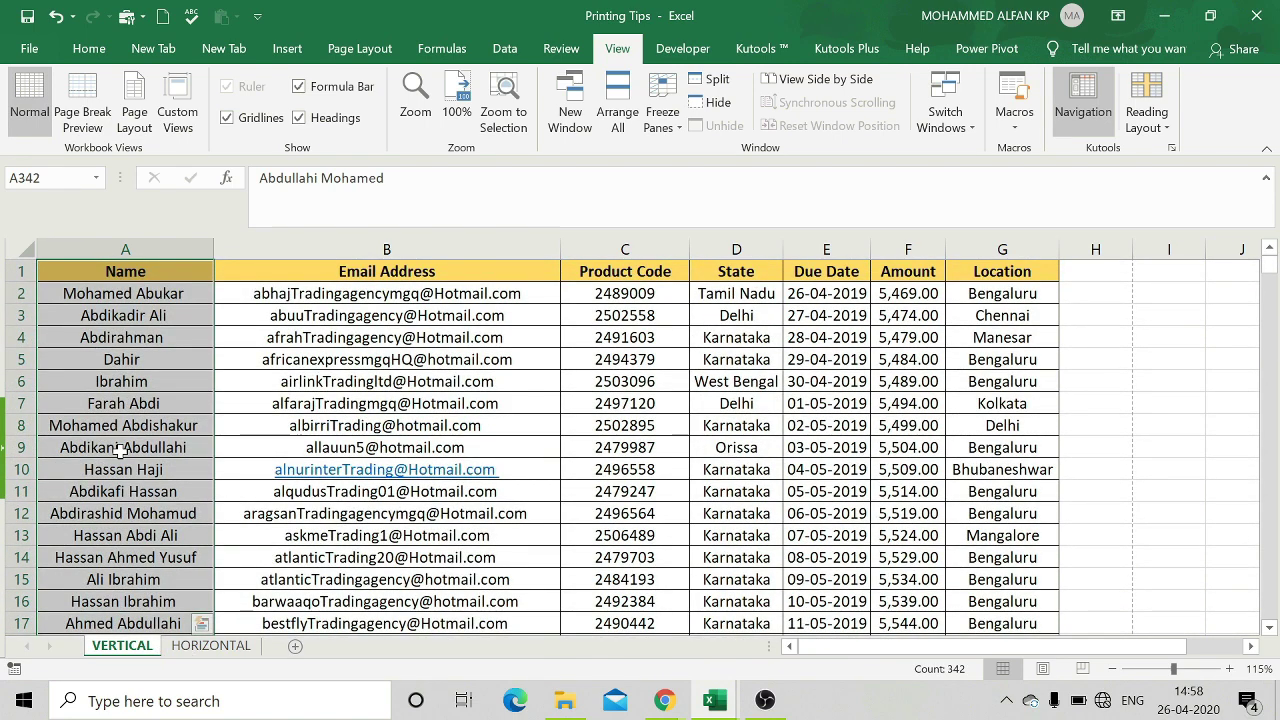
pyautogui.click(284, 378)
pyautogui.scroll(-6, 158, 405)
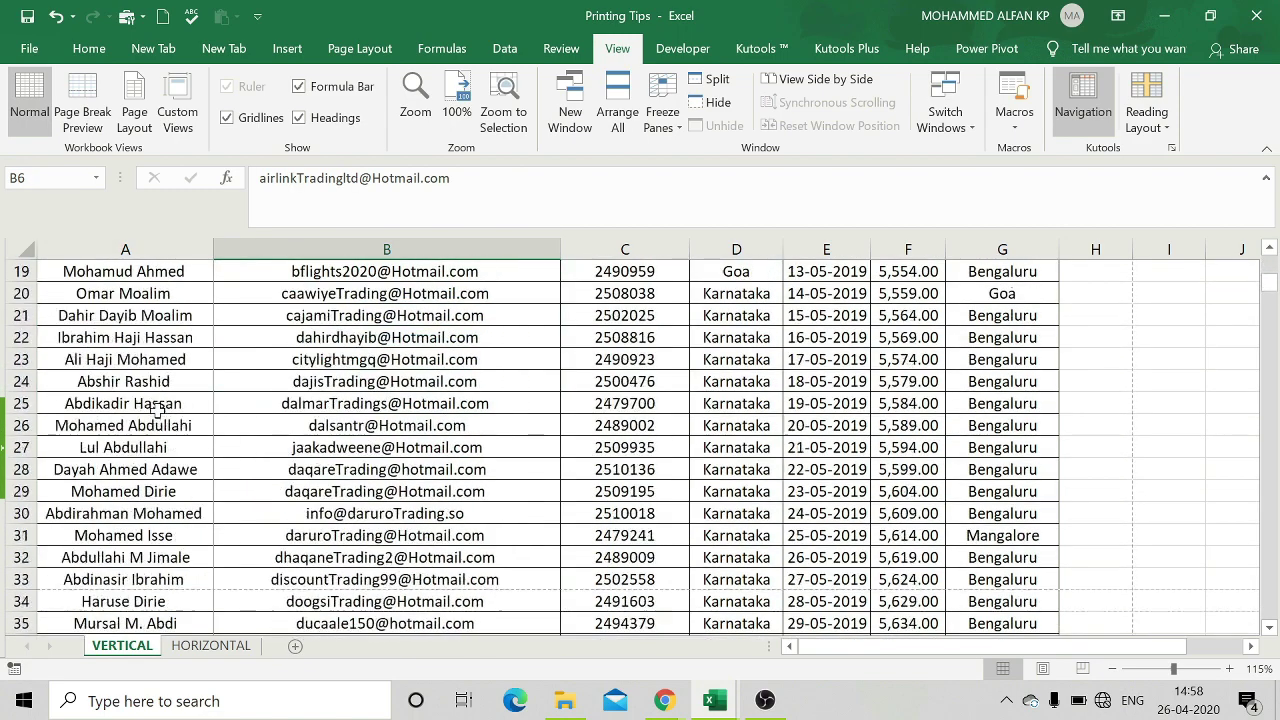
pyautogui.scroll(6, 390, 330)
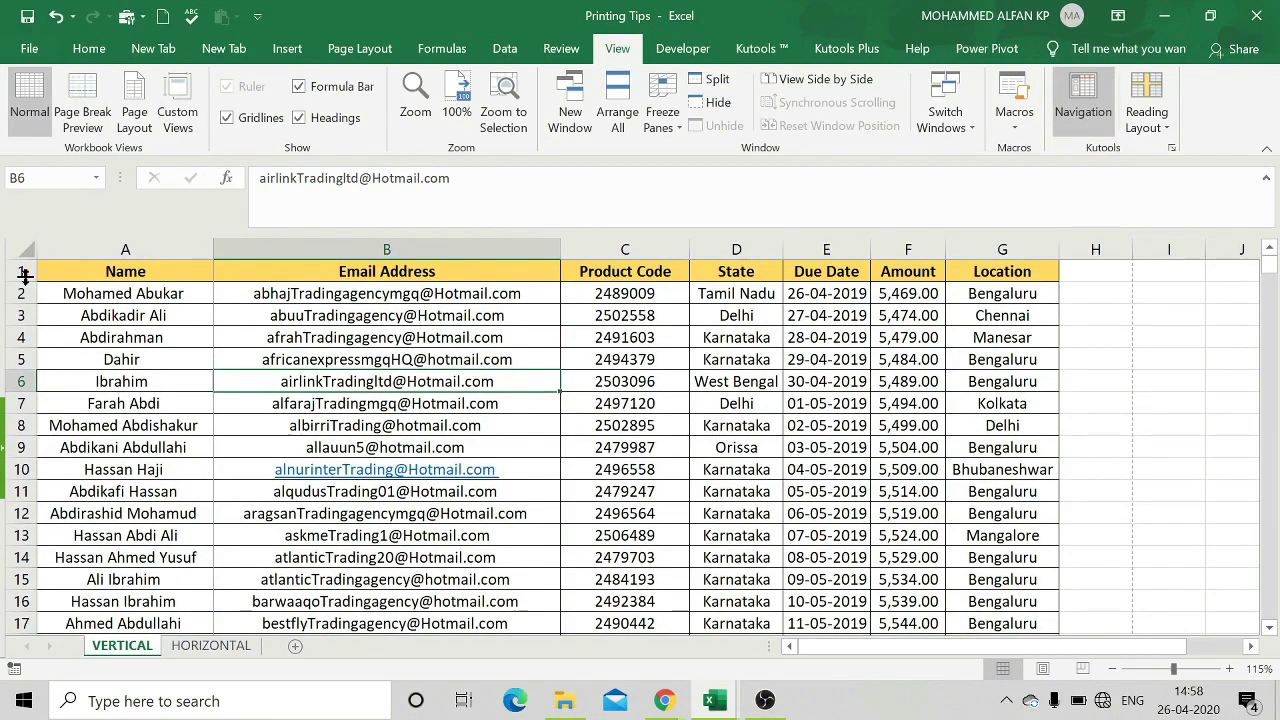
# Freeze the header row and scroll the table to check it stays visible.
pyautogui.click(18, 271)
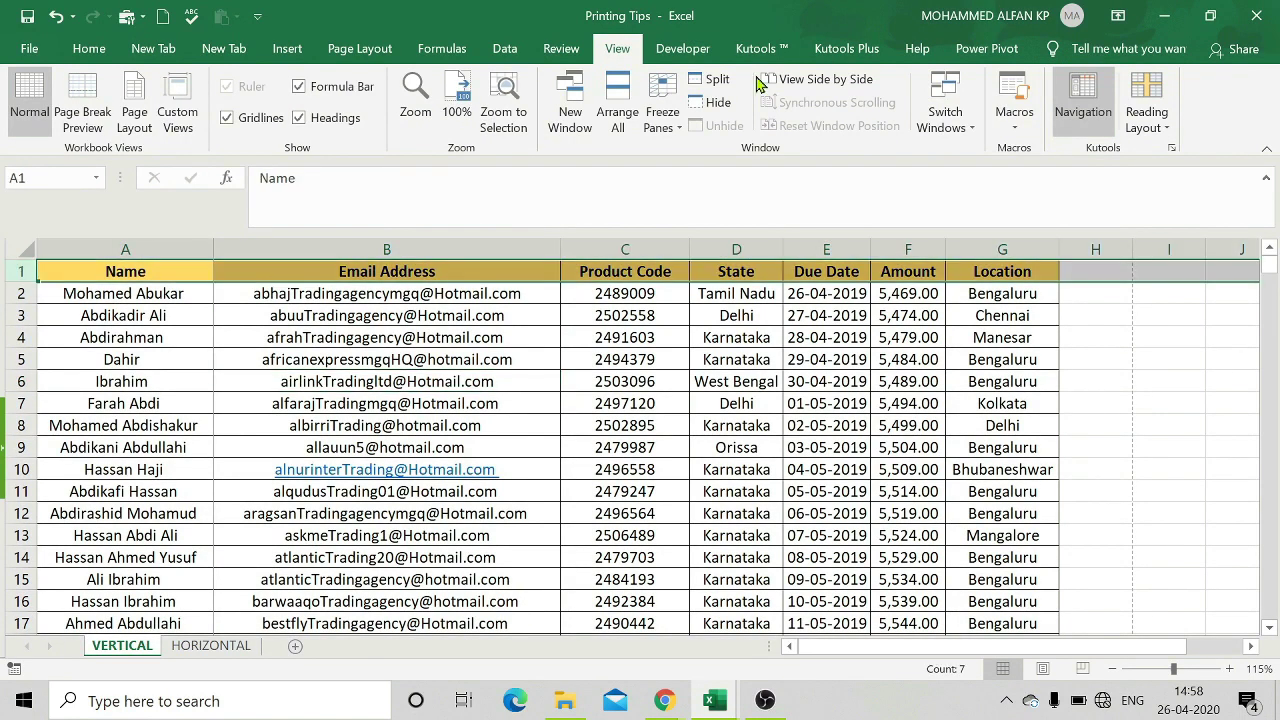
pyautogui.click(660, 118)
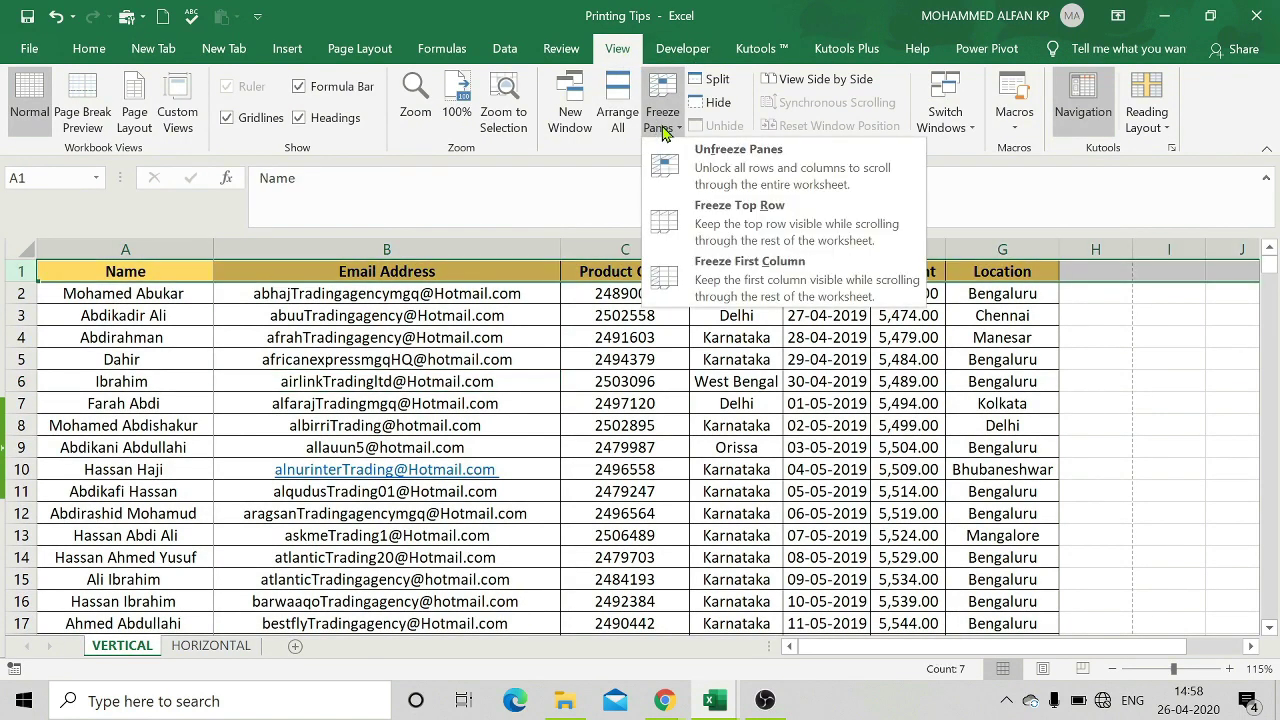
pyautogui.click(751, 229)
pyautogui.click(518, 410)
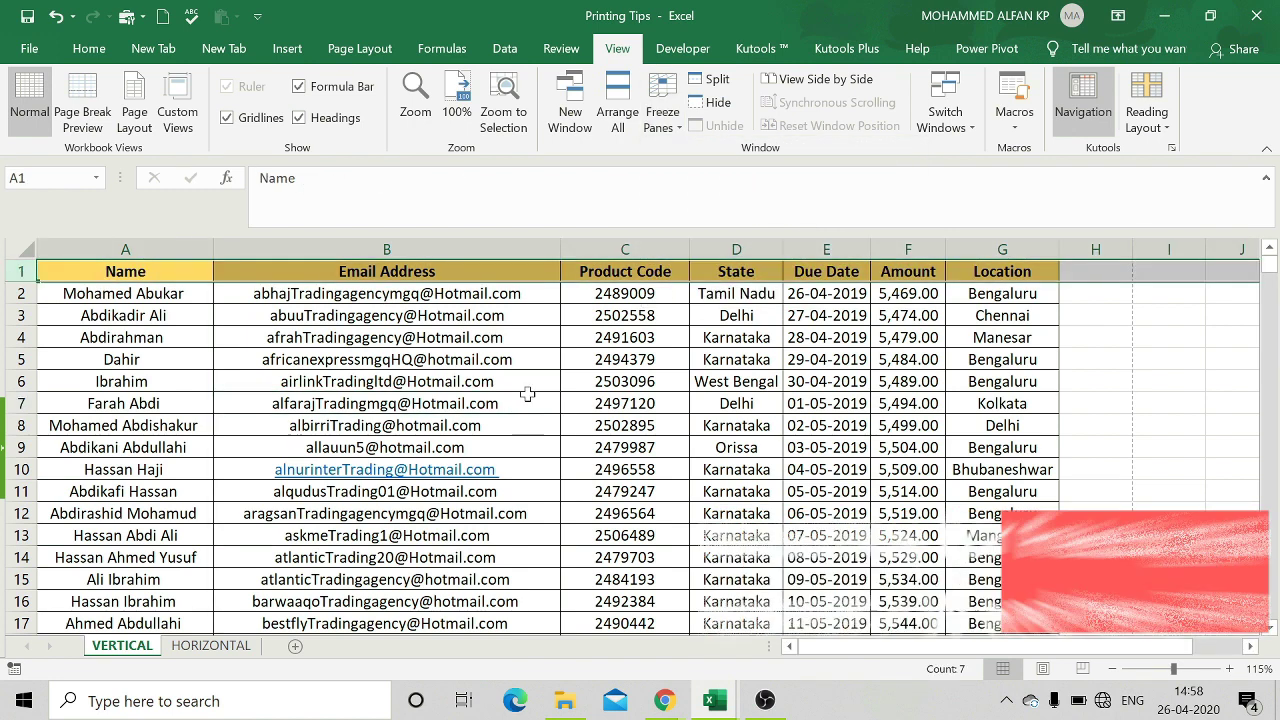
pyautogui.click(527, 394)
pyautogui.scroll(-12, 531, 394)
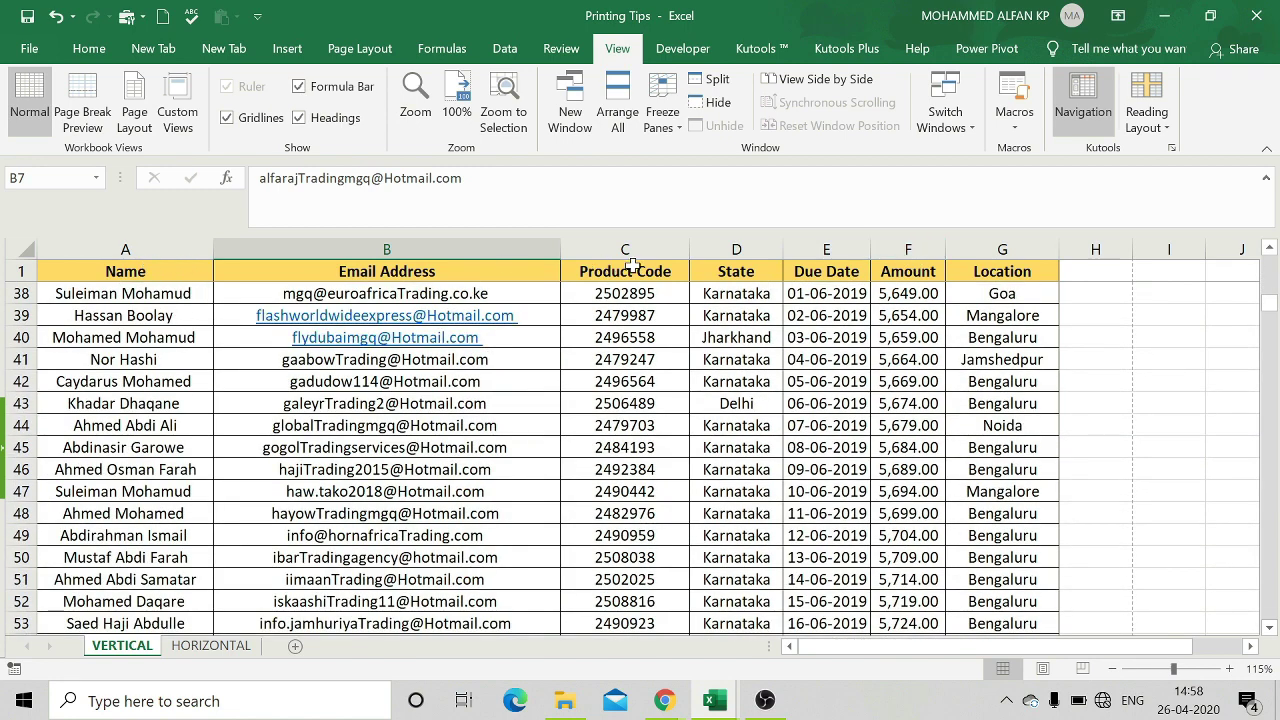
pyautogui.scroll(12, 598, 362)
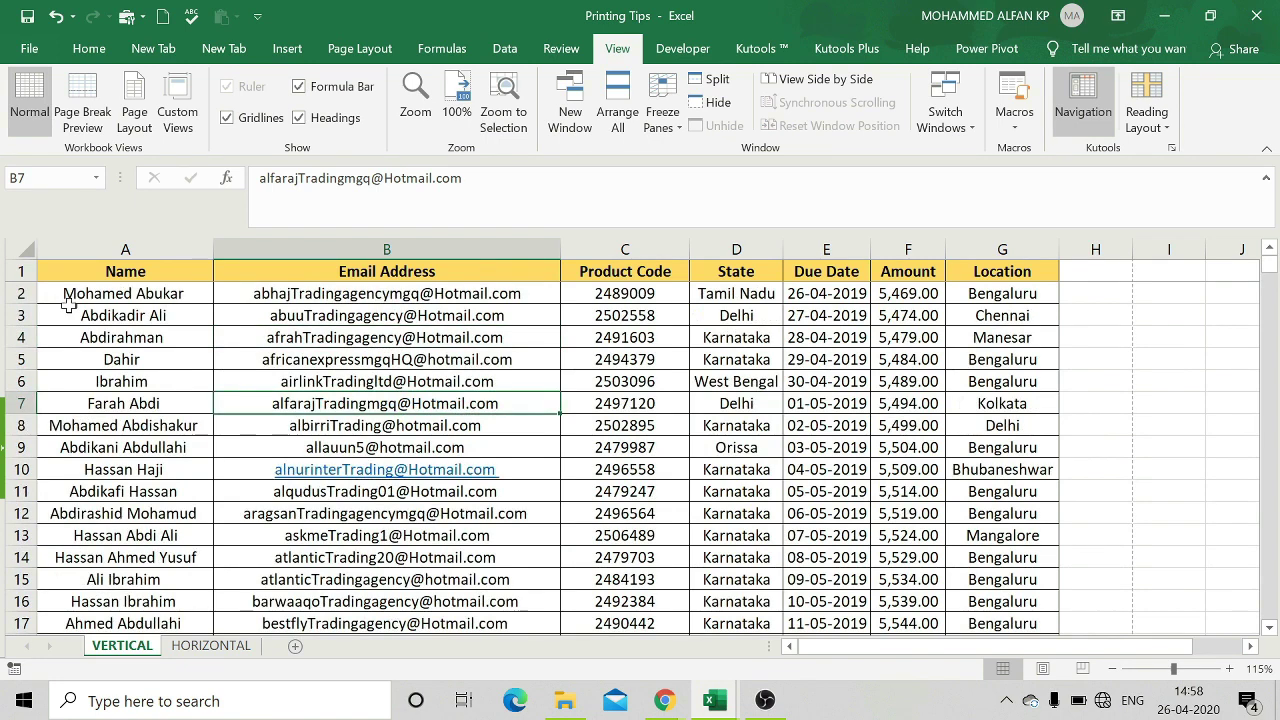
# Unfreeze the header row and scroll again to confirm it now moves.
pyautogui.click(20, 271)
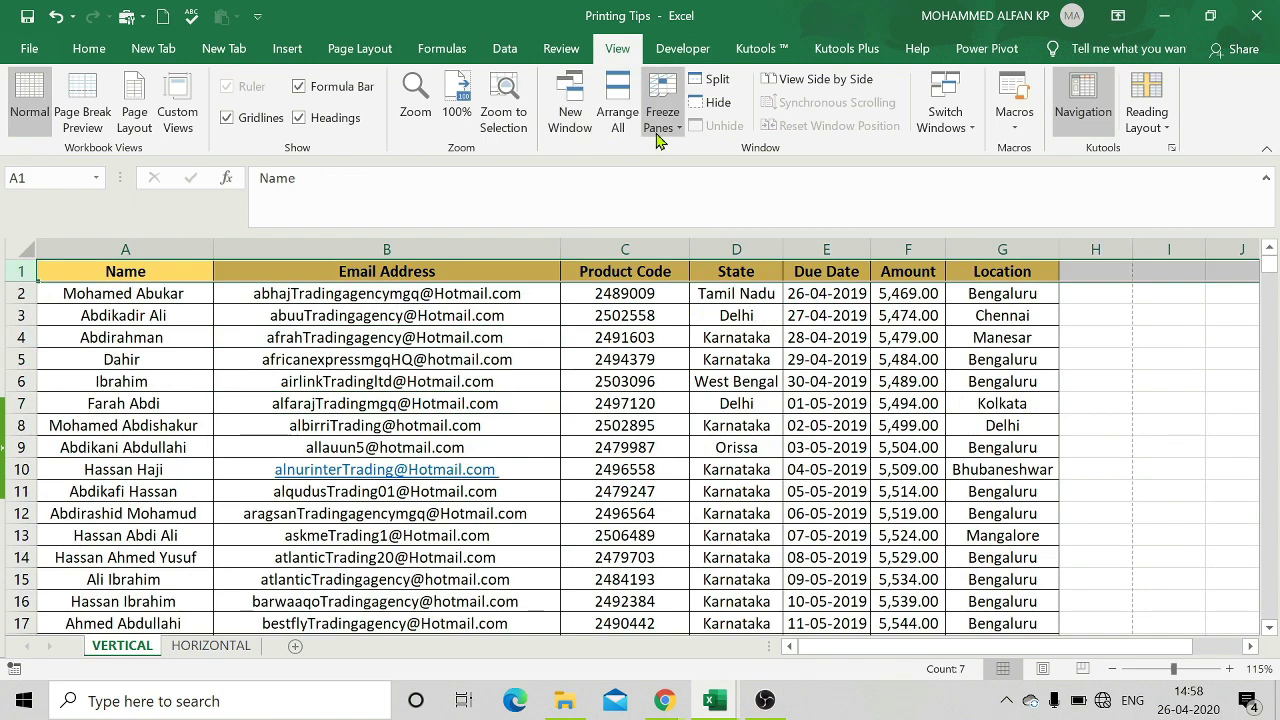
pyautogui.click(658, 140)
pyautogui.click(720, 178)
pyautogui.click(645, 420)
pyautogui.scroll(-2, 580, 380)
pyautogui.scroll(2, 552, 363)
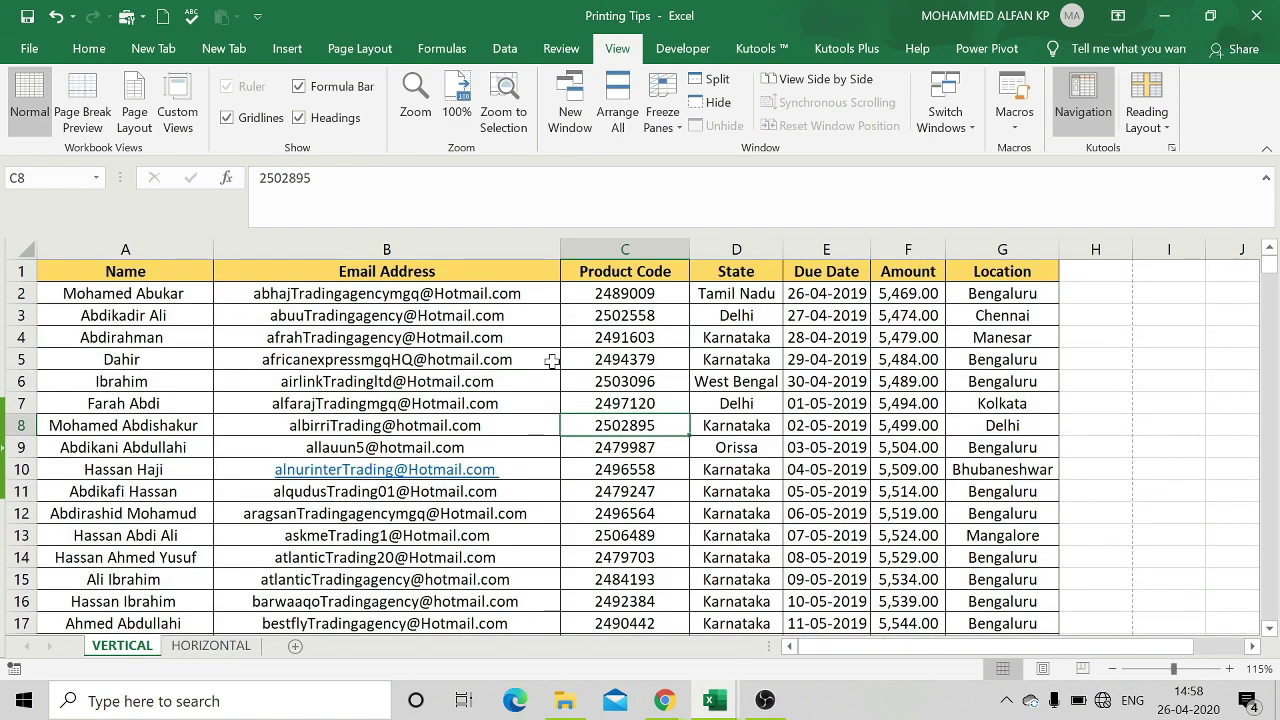
# Select the table A1:G342 and open its print preview.
pyautogui.click(145, 271)
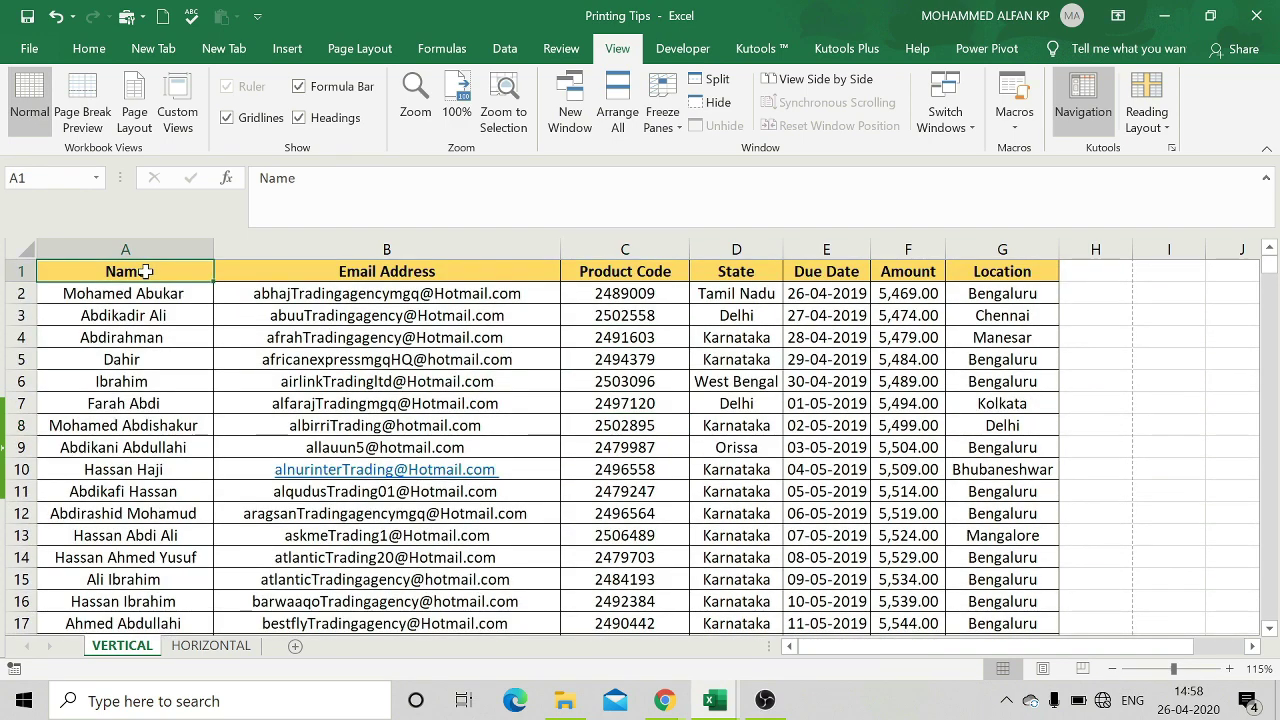
pyautogui.hotkey('ctrl', 'shift', 'Right')
pyautogui.hotkey('ctrl', 'shift', 'Down')
pyautogui.hotkey('ctrl', 'p')
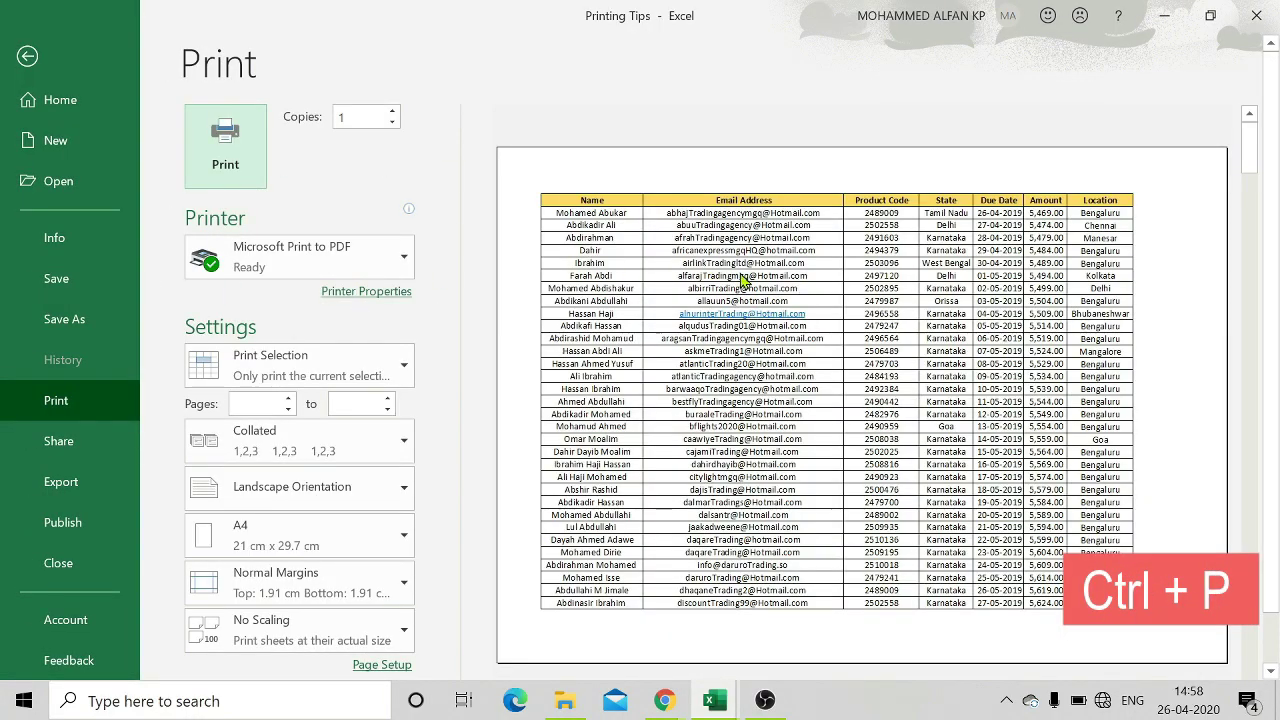
pyautogui.scroll(-1, 766, 291)
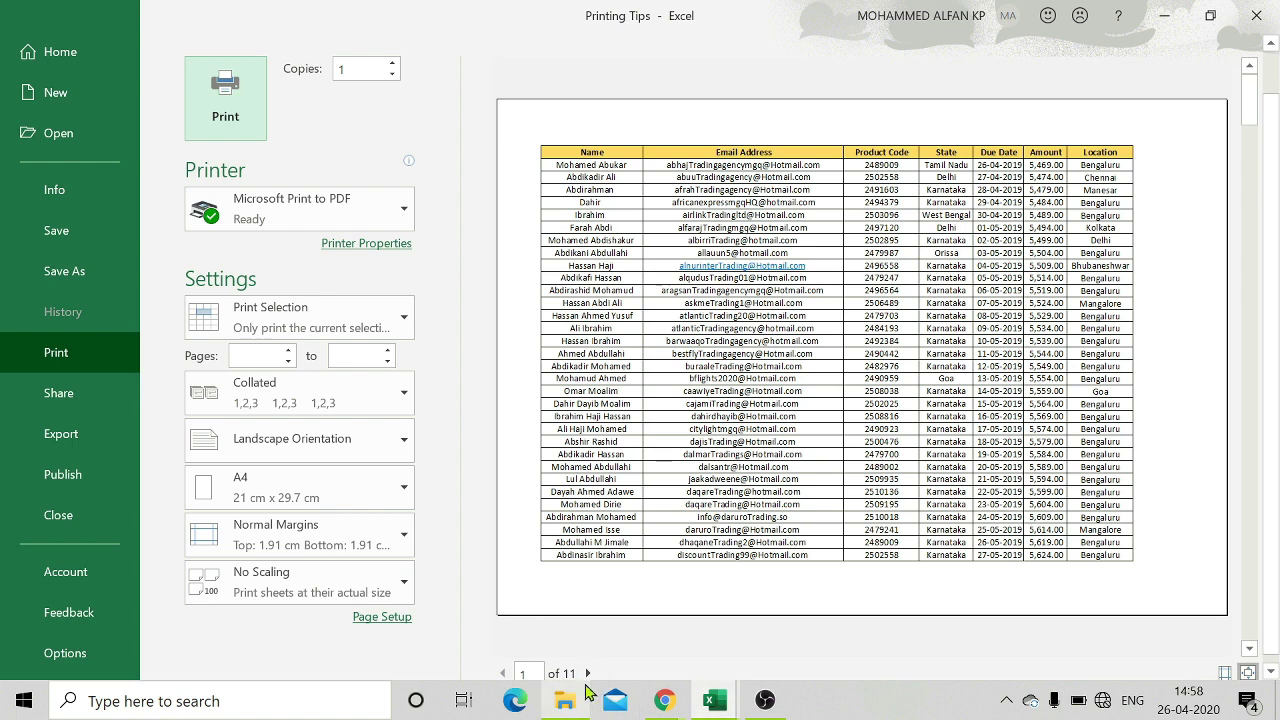
pyautogui.scroll(-1, 600, 672)
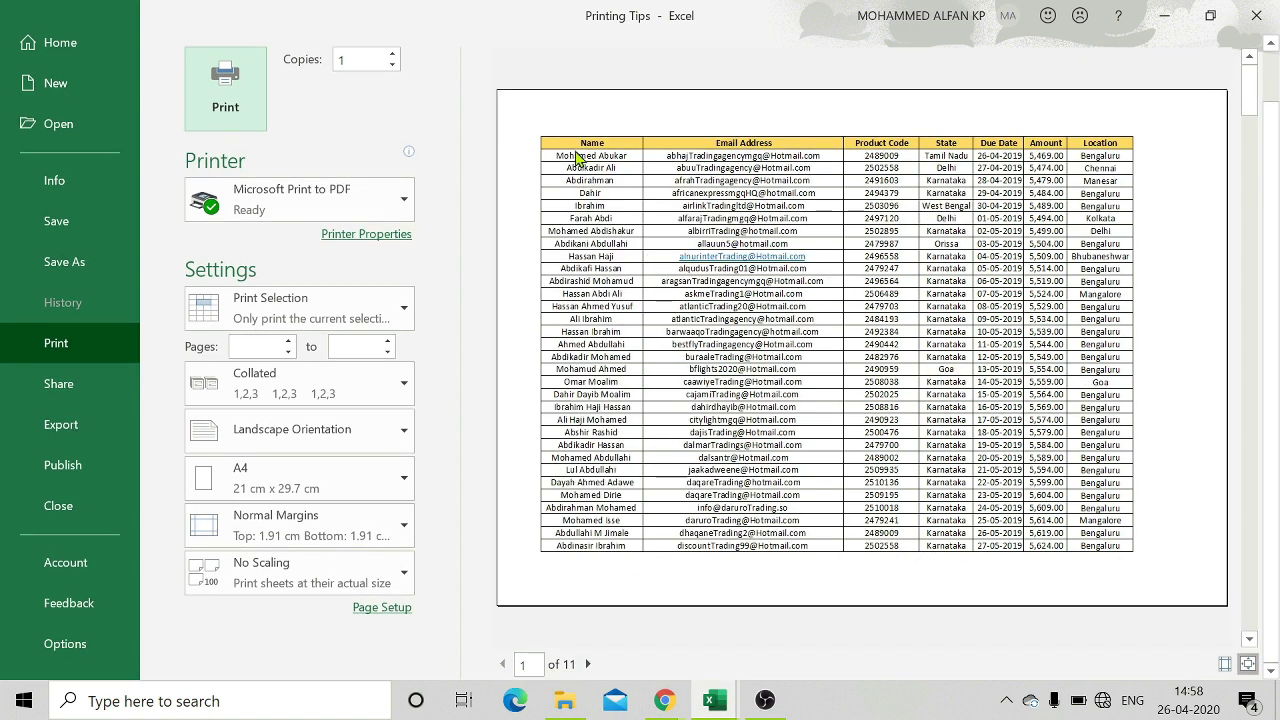
# Step through preview pages 2 to 4 and back to page 1.
pyautogui.click(588, 664)
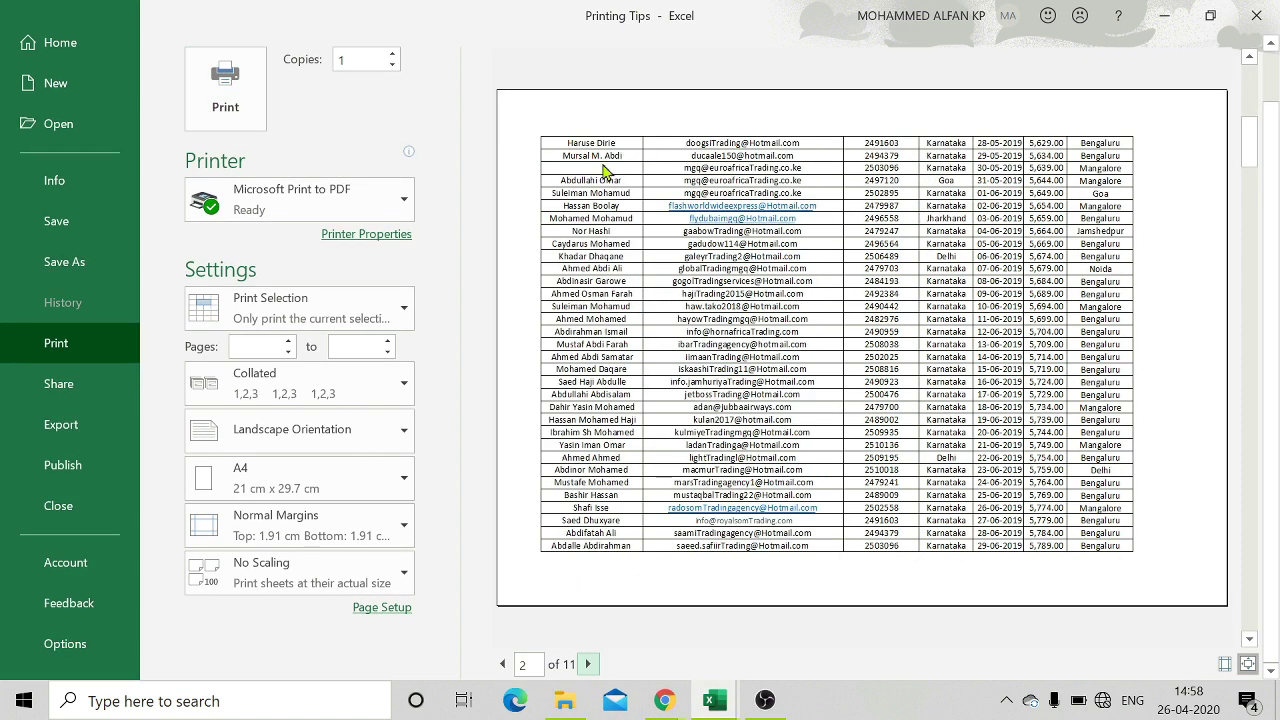
pyautogui.click(588, 664)
pyautogui.click(588, 664)
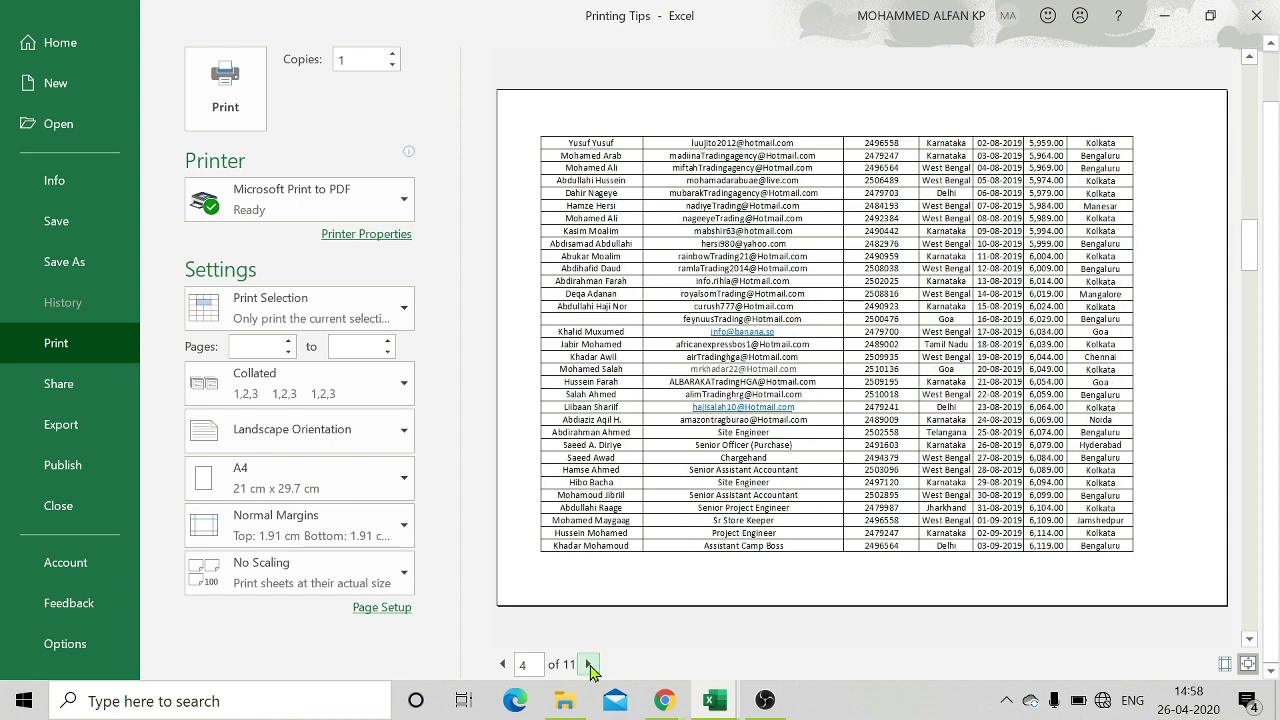
pyautogui.click(502, 664)
pyautogui.click(502, 664)
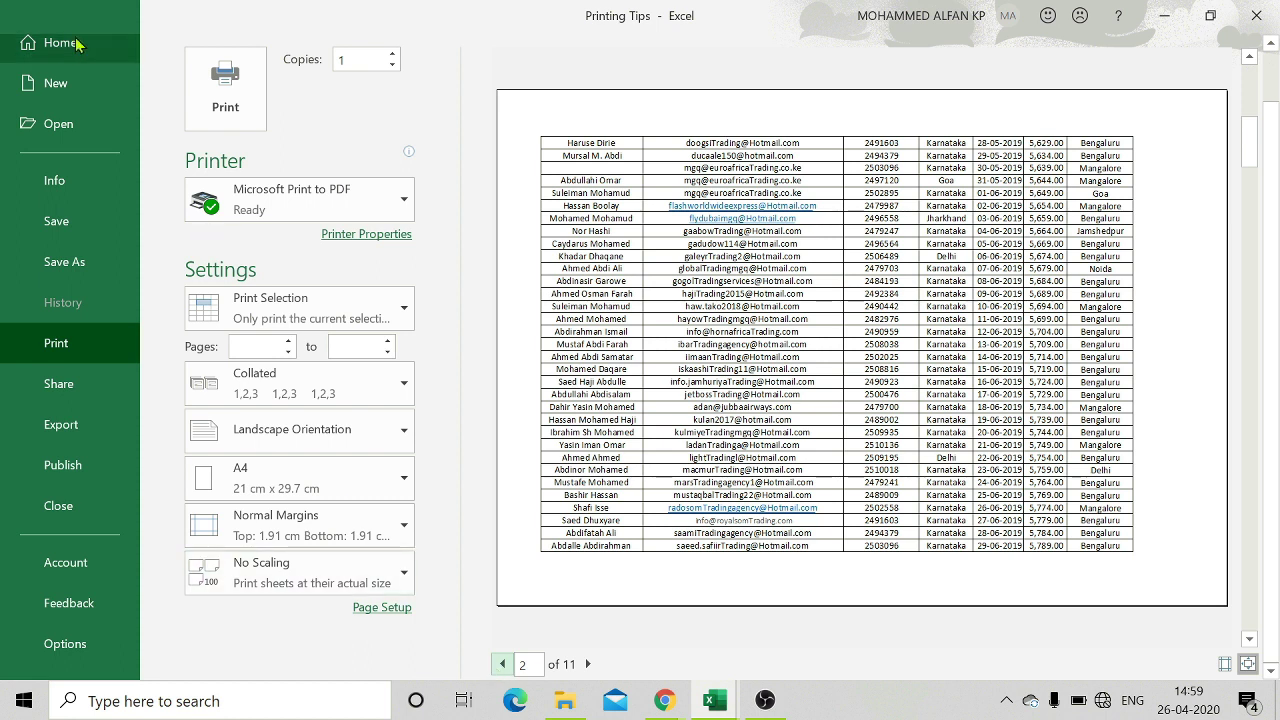
pyautogui.click(502, 664)
# Leave print preview for the VERTICAL sheet, keeping the workbook open.
pyautogui.click(84, 55)
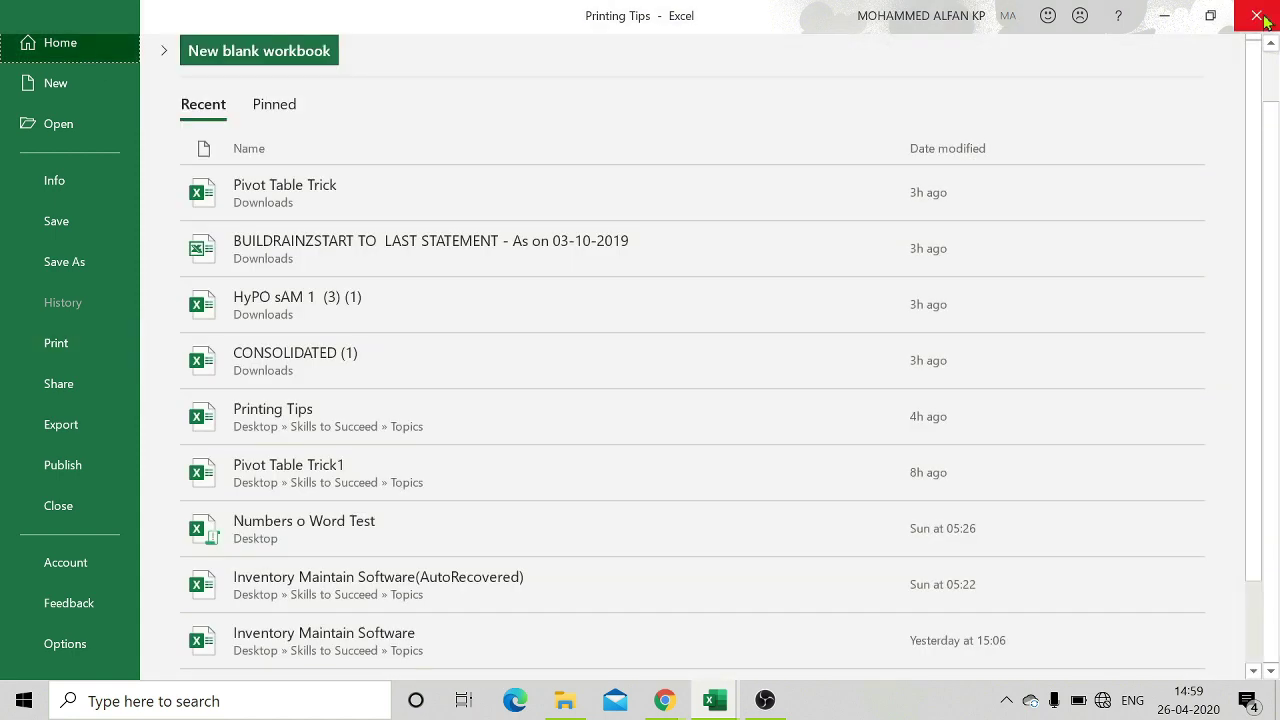
pyautogui.click(1256, 15)
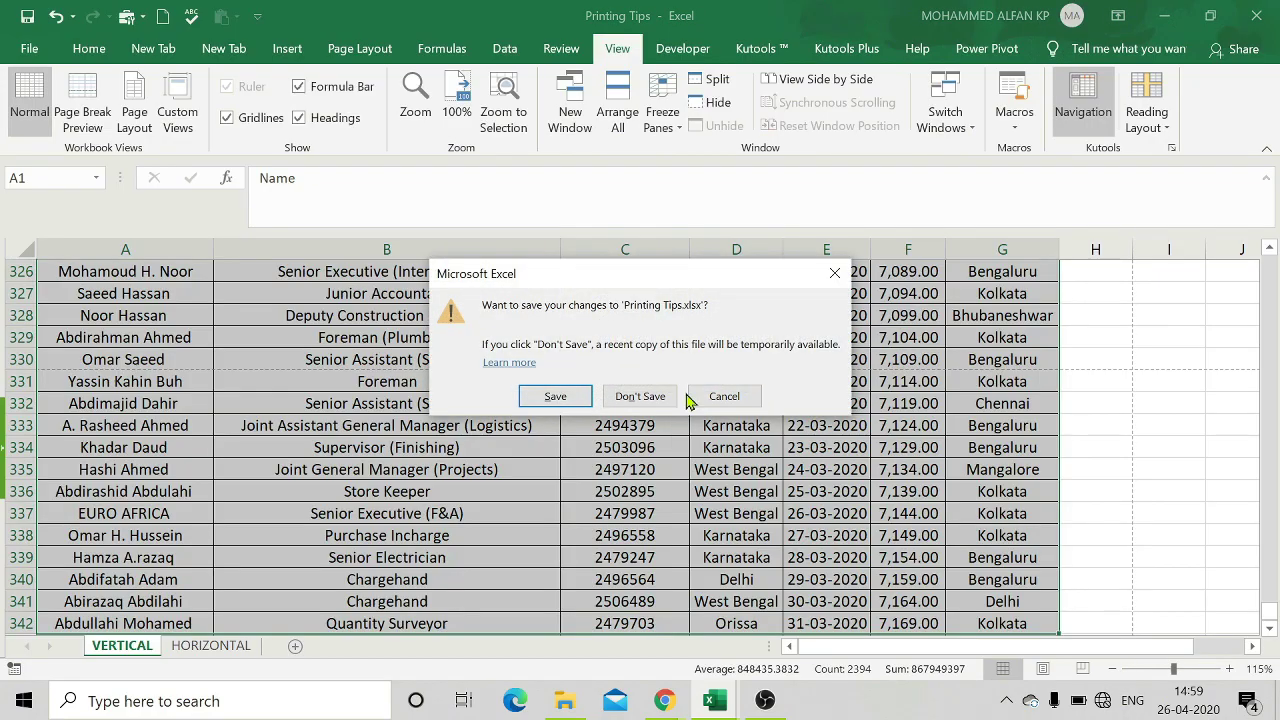
pyautogui.click(836, 284)
pyautogui.click(700, 404)
pyautogui.scroll(3, 386, 343)
pyautogui.scroll(2, 386, 343)
# Reselect the table from the Name header to the last row and show Page Layout commands.
pyautogui.click(183, 320)
pyautogui.hotkey('ctrl', 'shift', 'Up')
pyautogui.click(138, 279)
pyautogui.hotkey('ctrl', 'shift', 'Right')
pyautogui.hotkey('ctrl', 'shift', 'Down')
pyautogui.scroll(3, 160, 275)
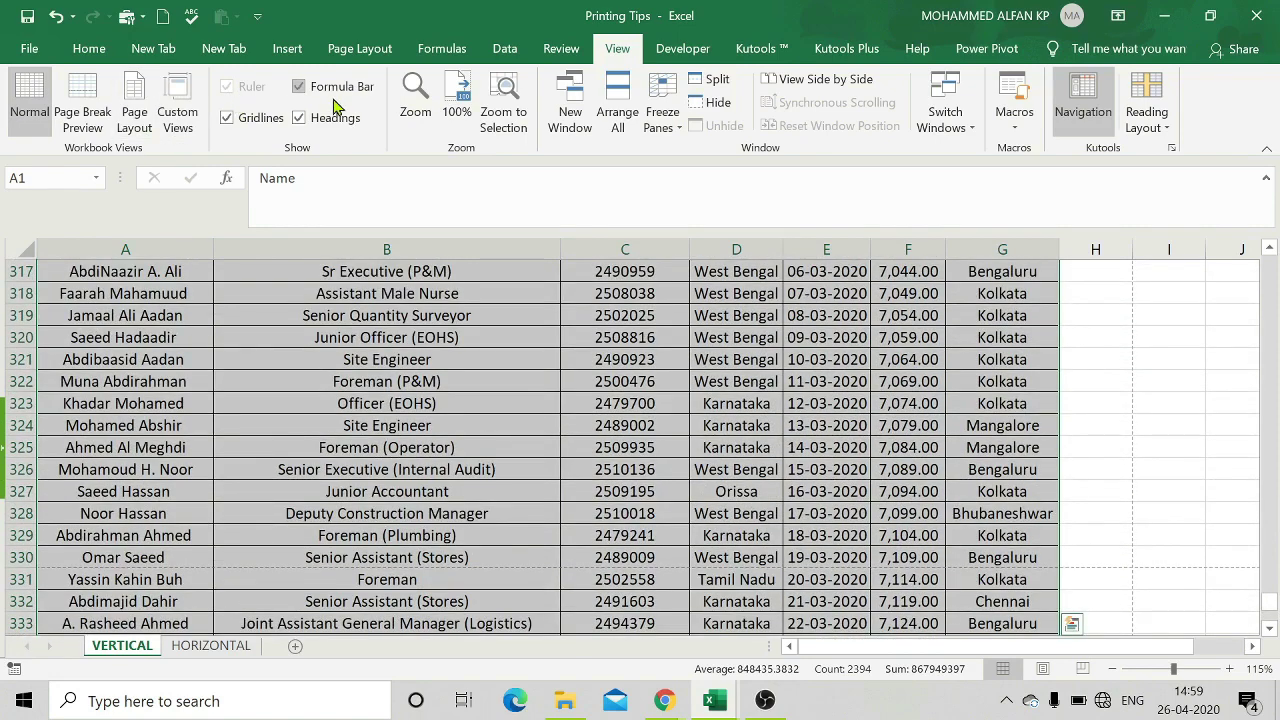
pyautogui.click(340, 49)
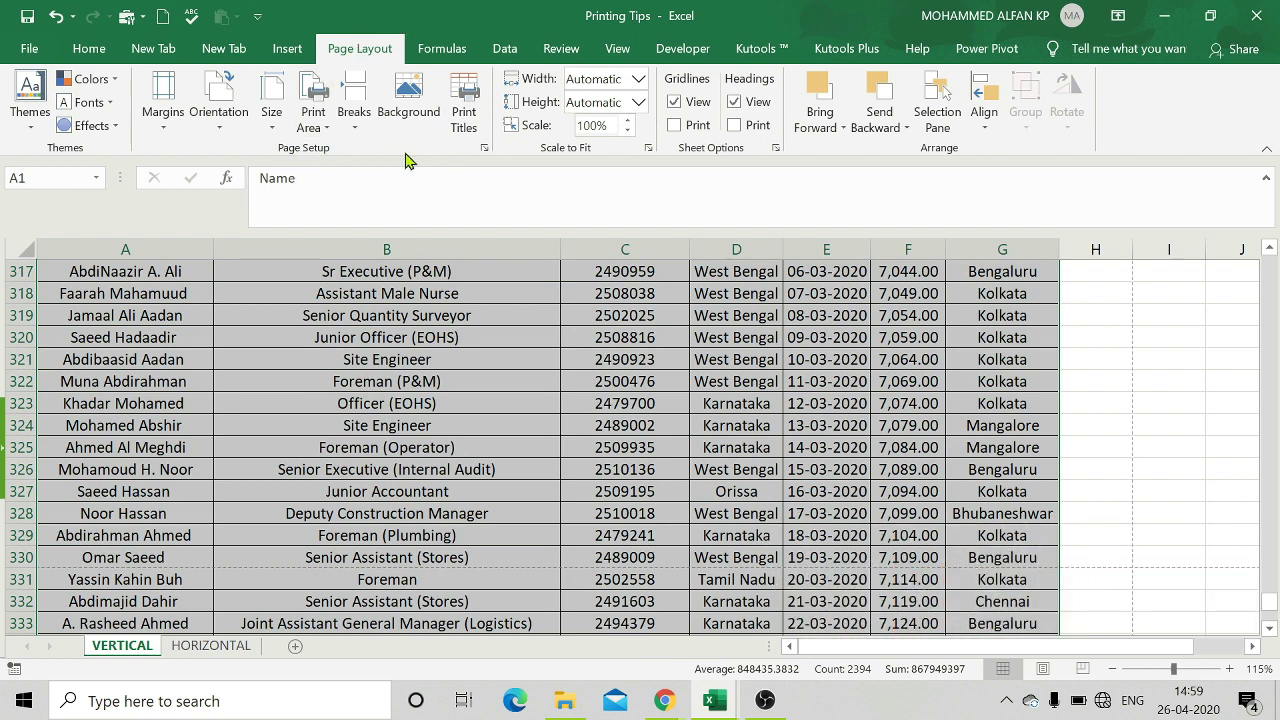
# In Page Setup's Sheet tab, set Rows to repeat at top to $1:$1 and confirm.
pyautogui.click(485, 150)
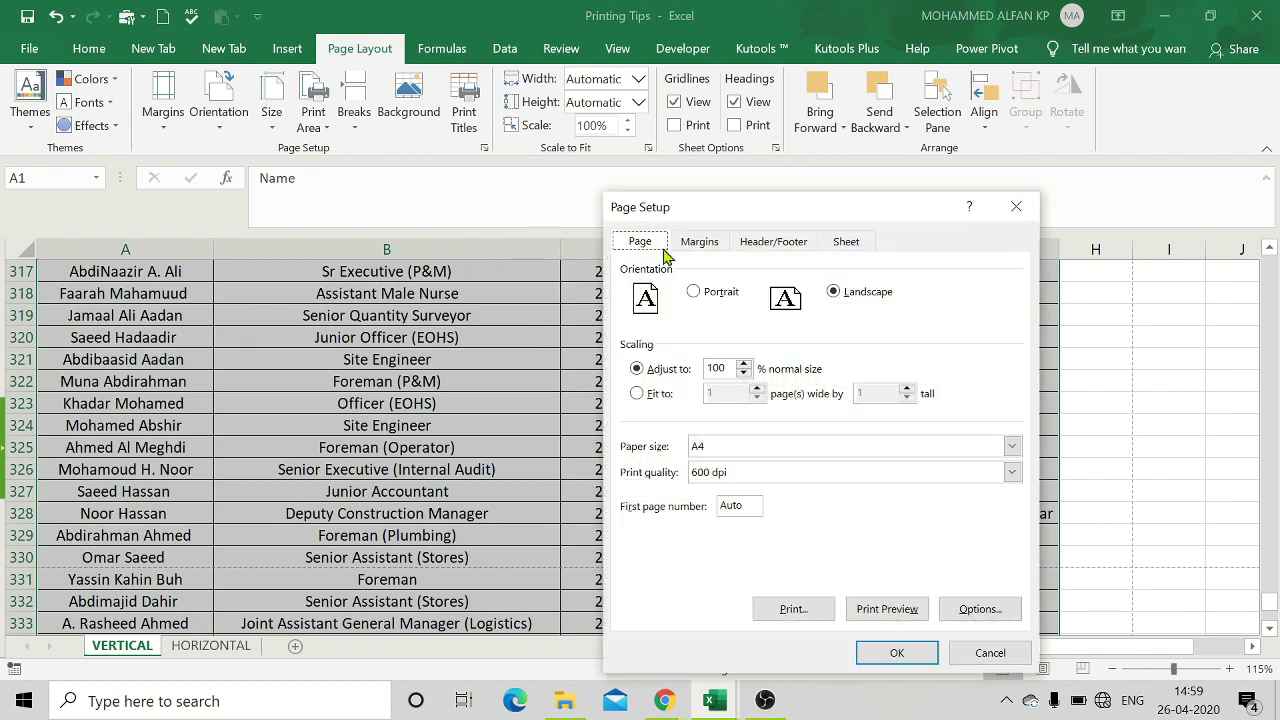
pyautogui.click(845, 245)
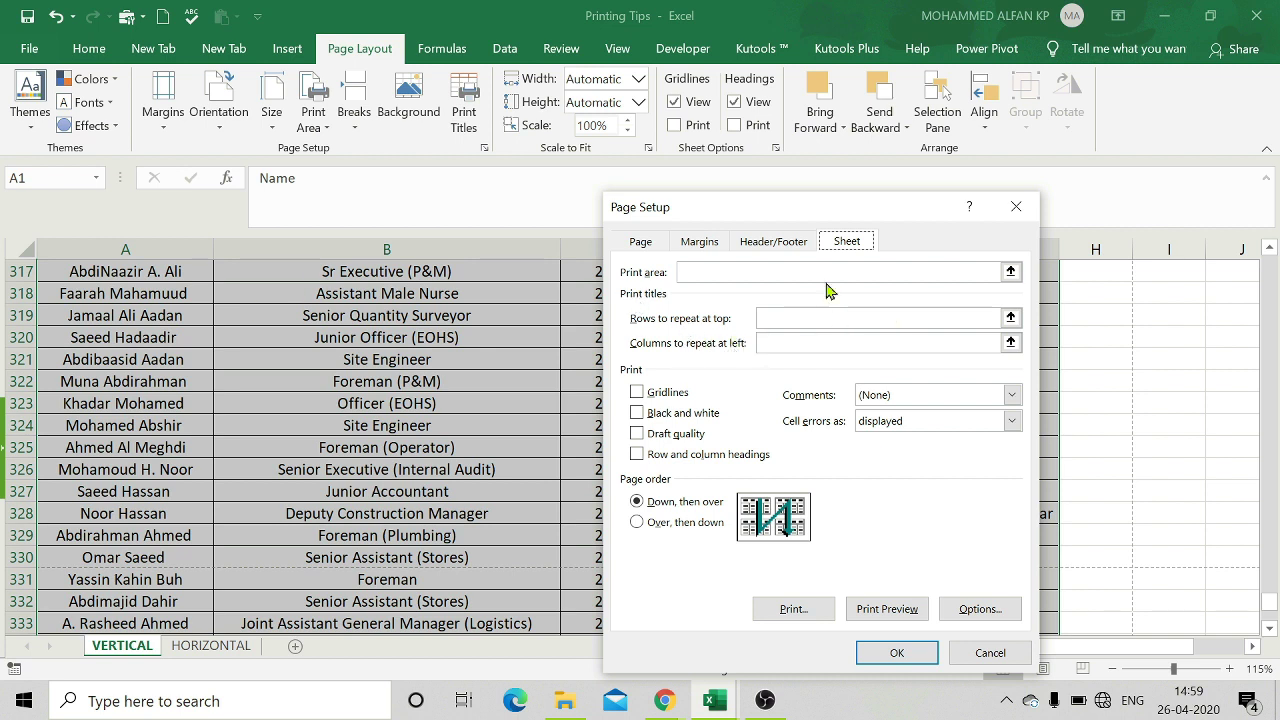
pyautogui.click(1011, 319)
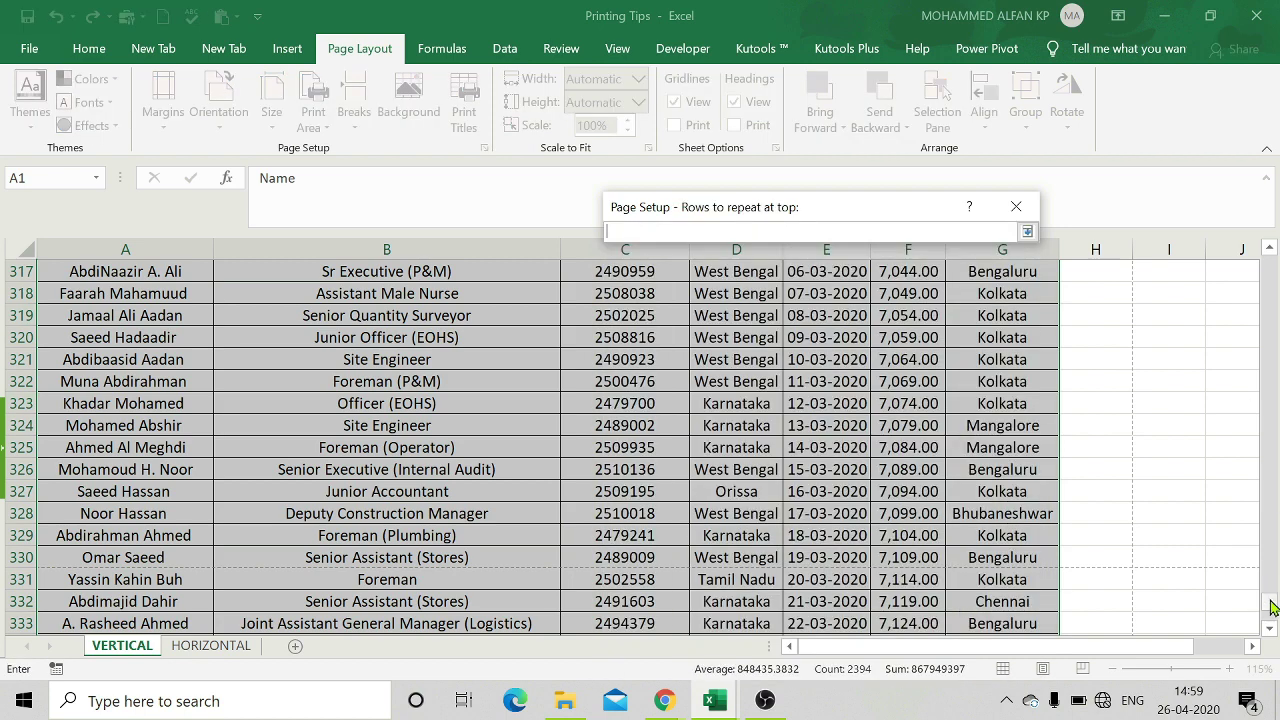
pyautogui.moveTo(1275, 588); pyautogui.dragTo(1269, 251)
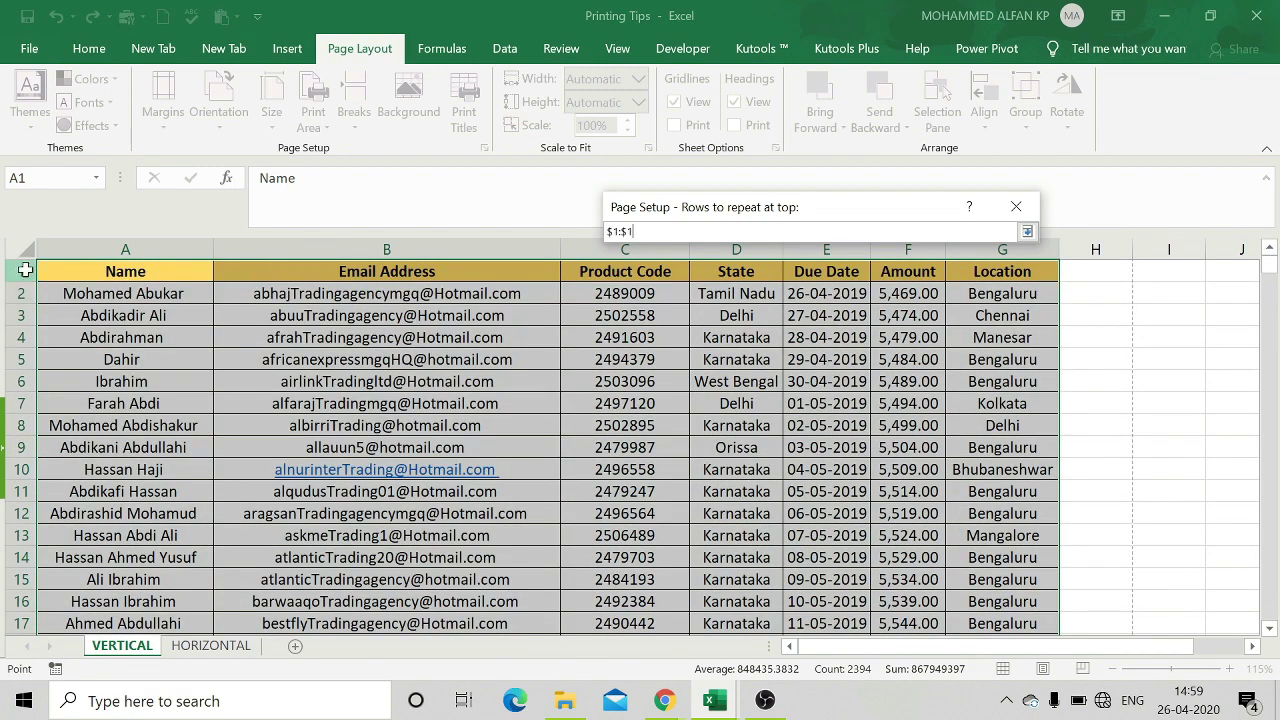
pyautogui.click(20, 271)
pyautogui.click(1027, 231)
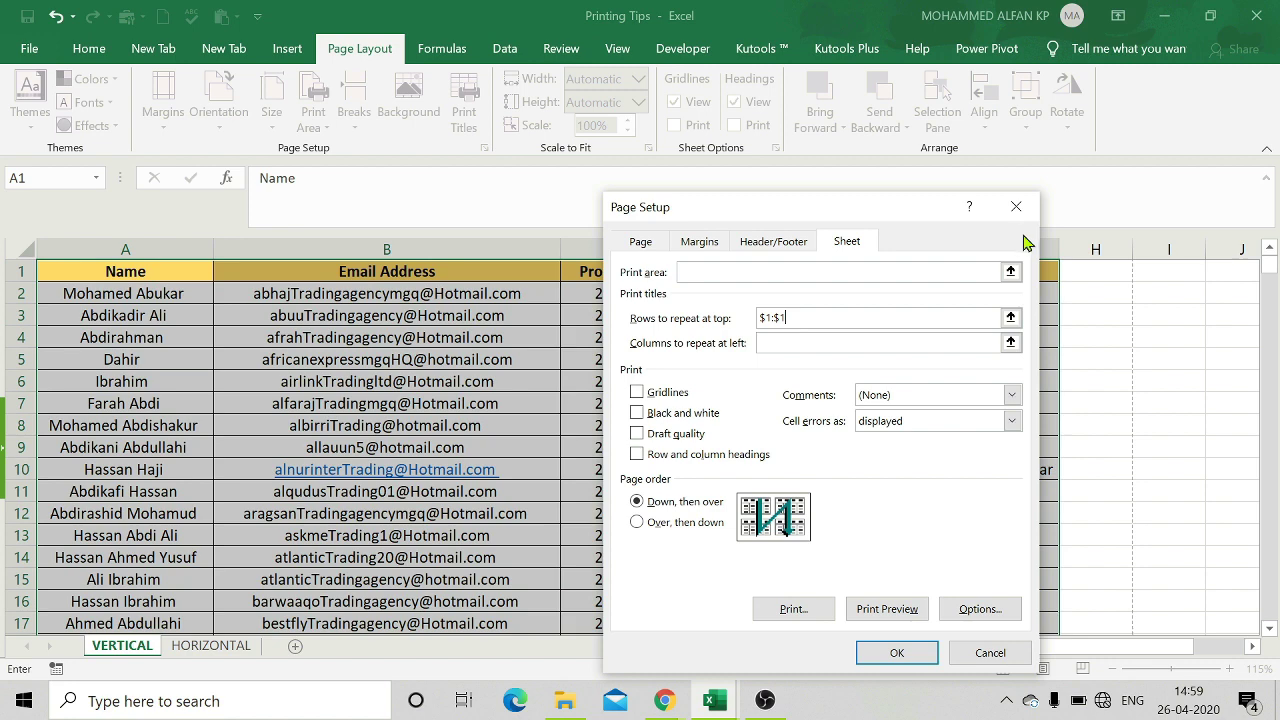
pyautogui.click(901, 654)
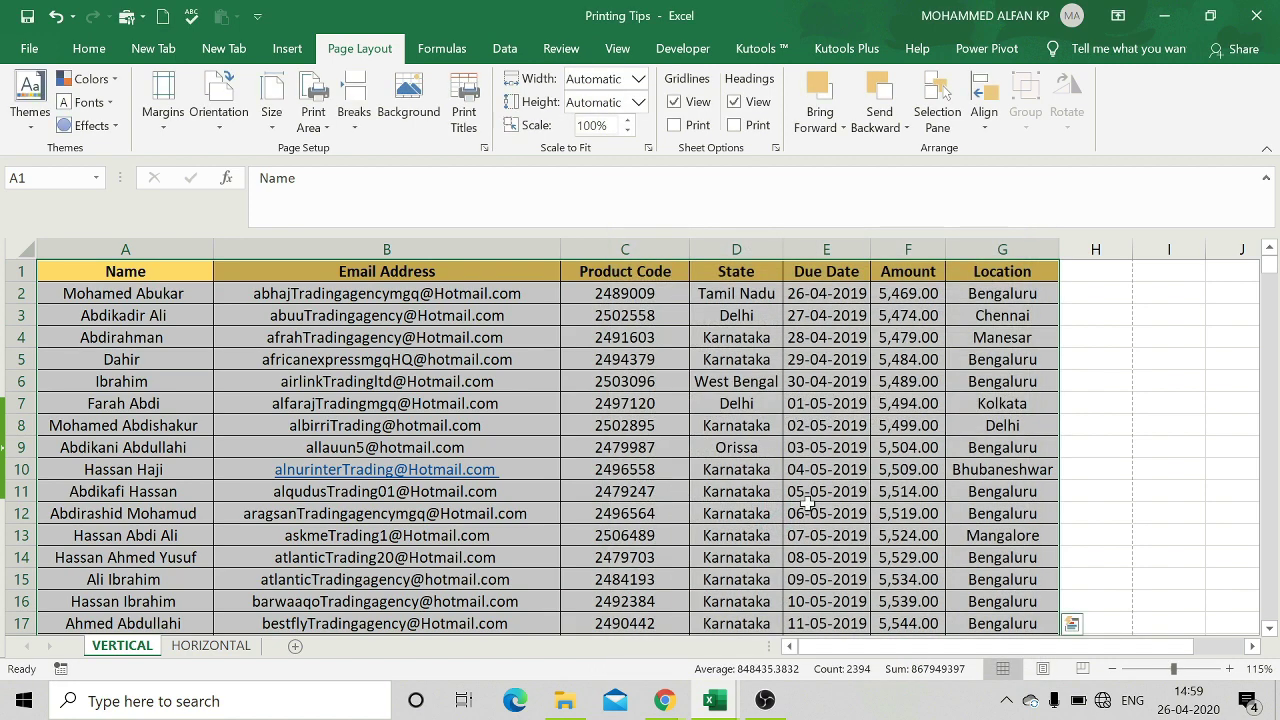
# Preview the printout, paging forward to check the header repeats on later pages, then close it.
pyautogui.hotkey('ctrl', 'p')
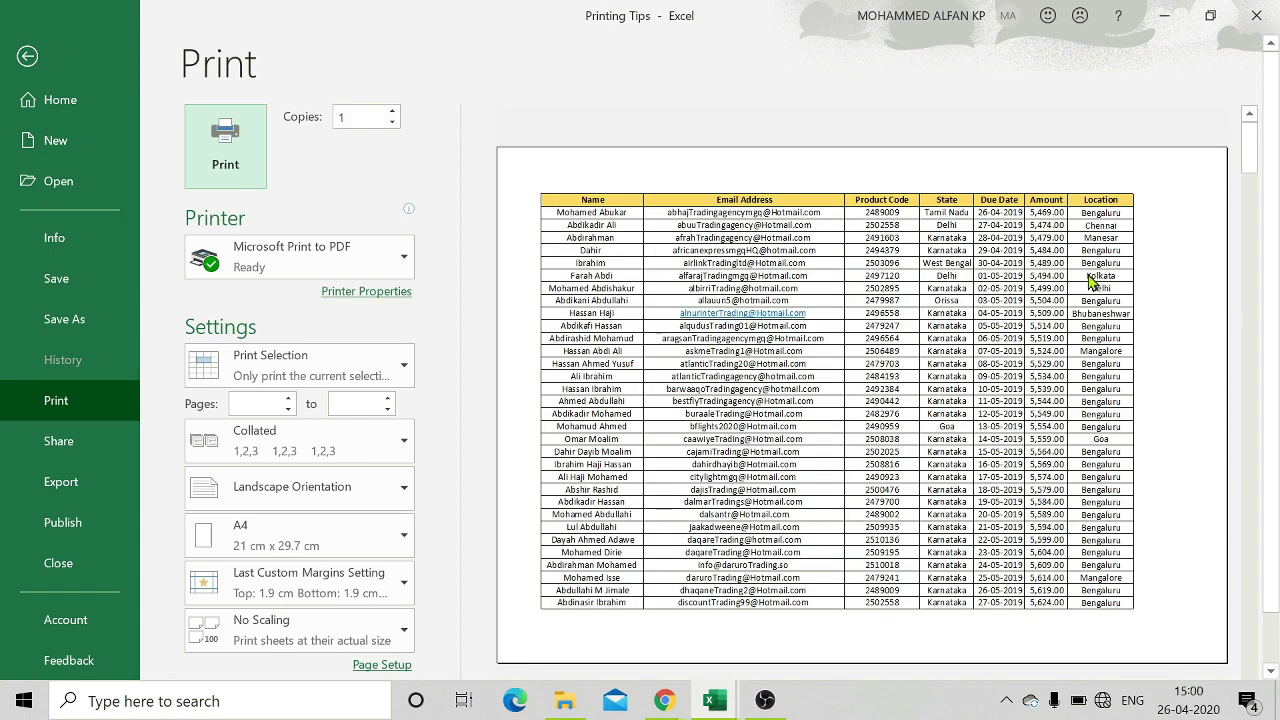
pyautogui.scroll(-1, 844, 640)
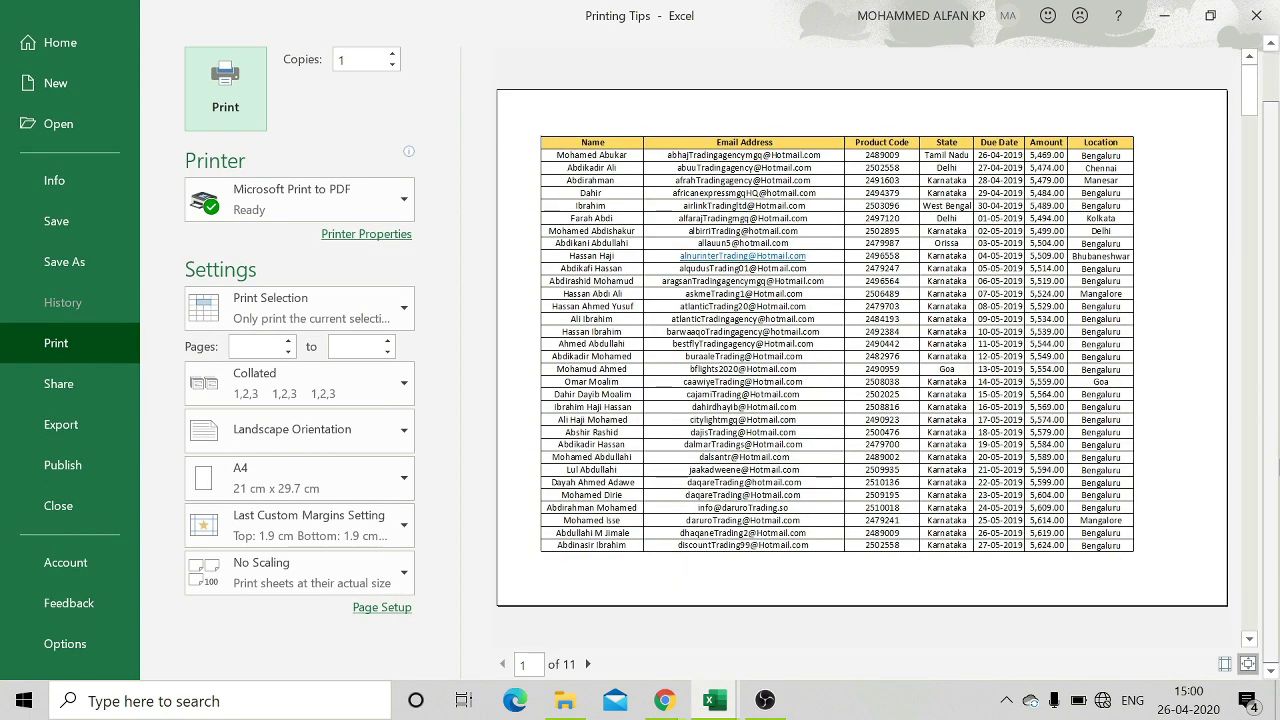
pyautogui.click(588, 665)
pyautogui.click(588, 665)
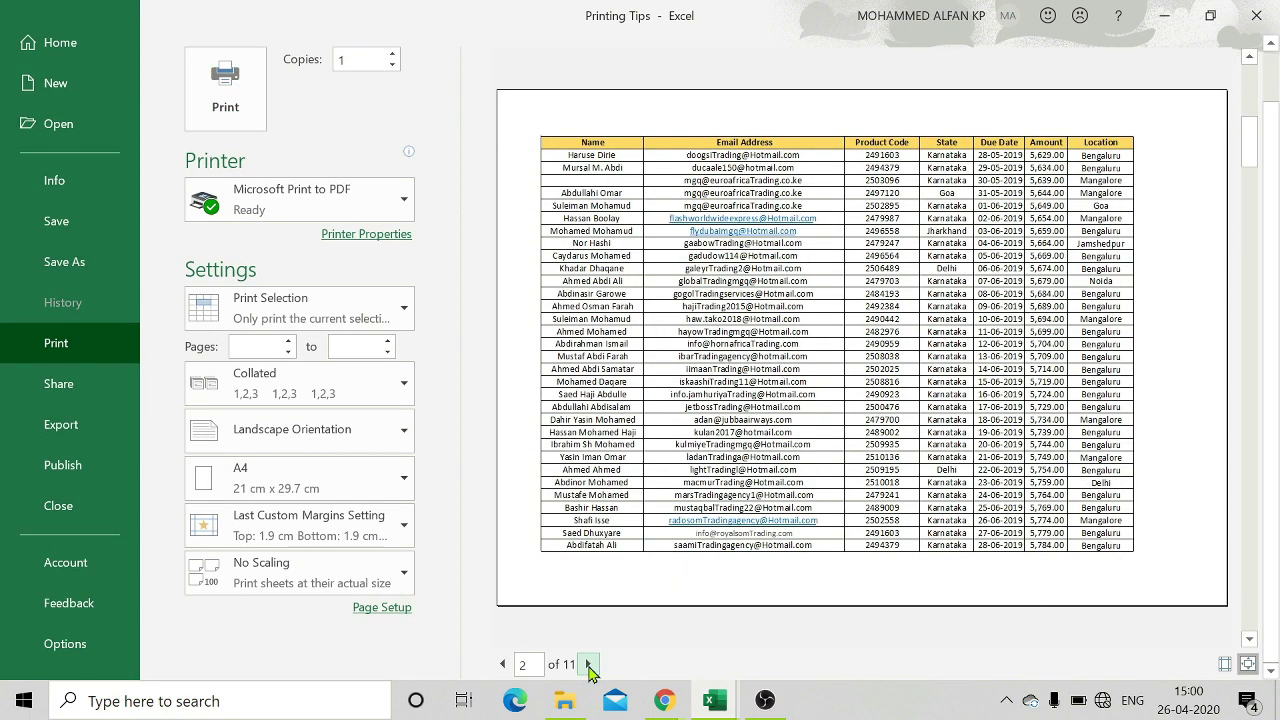
pyautogui.click(588, 665)
pyautogui.scroll(3, 502, 664)
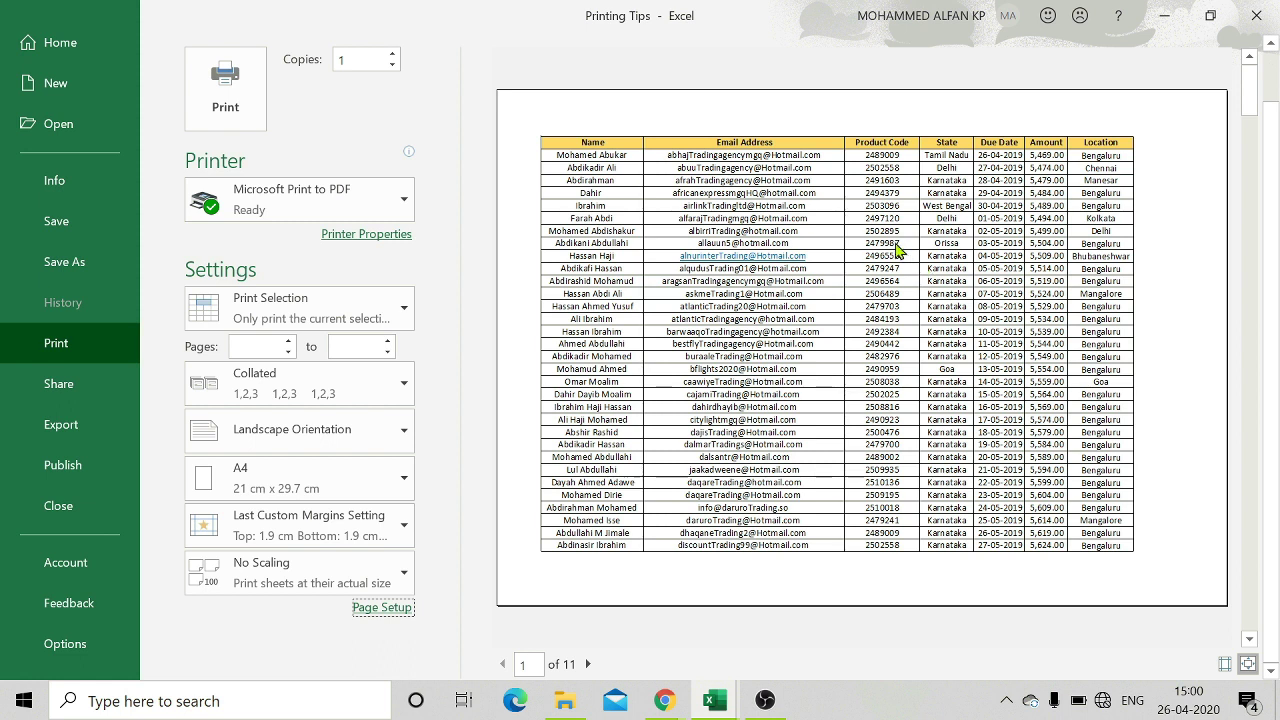
pyautogui.press('Escape')
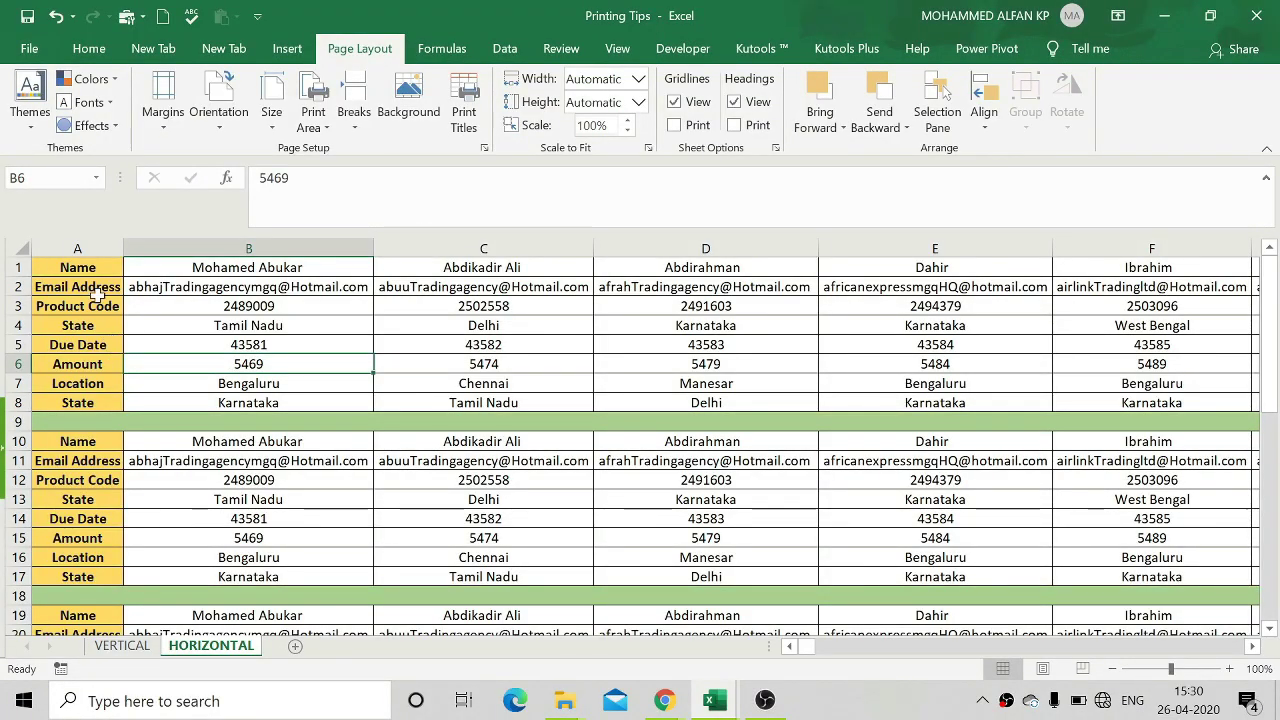
pyautogui.click(80, 248)
pyautogui.click(206, 301)
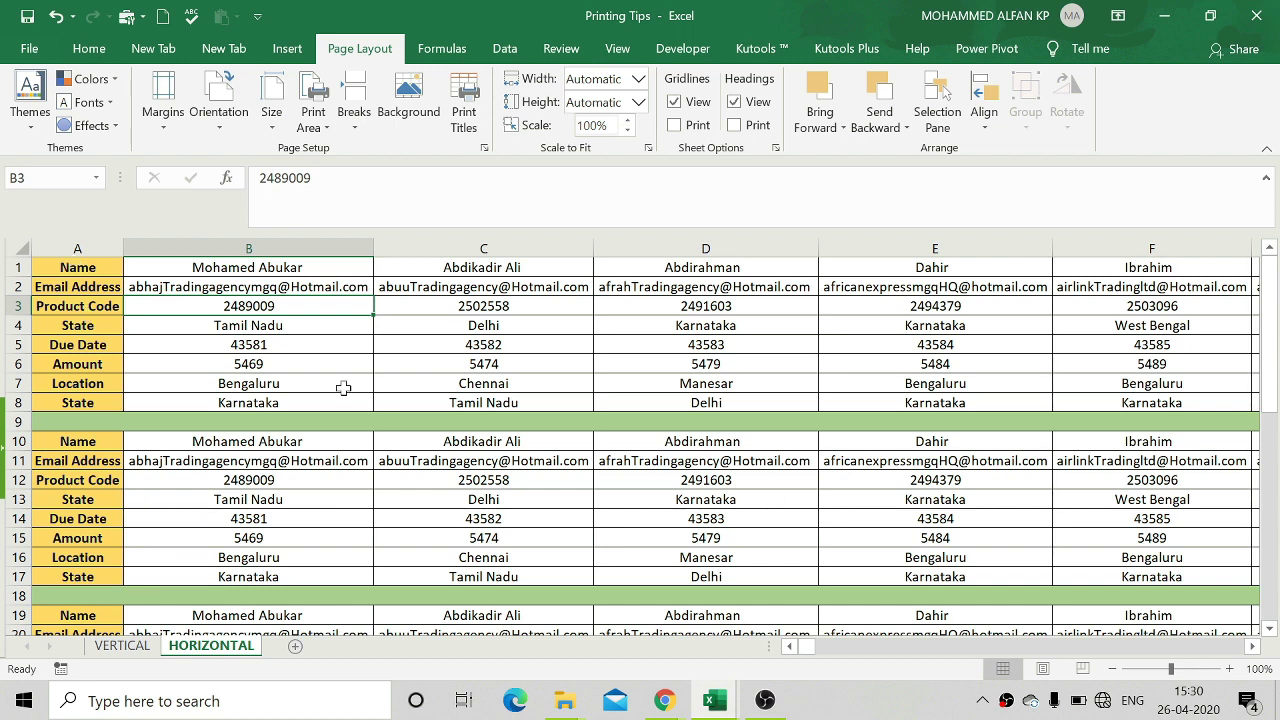
pyautogui.click(1253, 647)
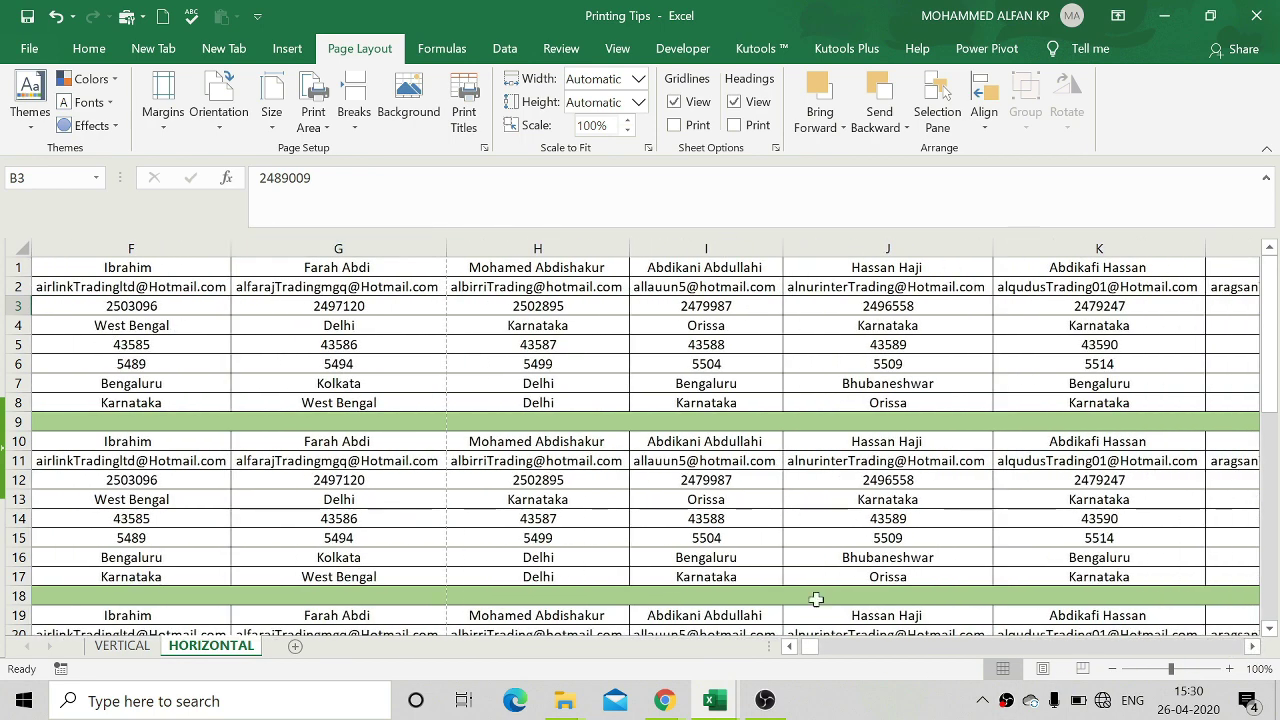
pyautogui.moveTo(814, 647); pyautogui.dragTo(786, 646)
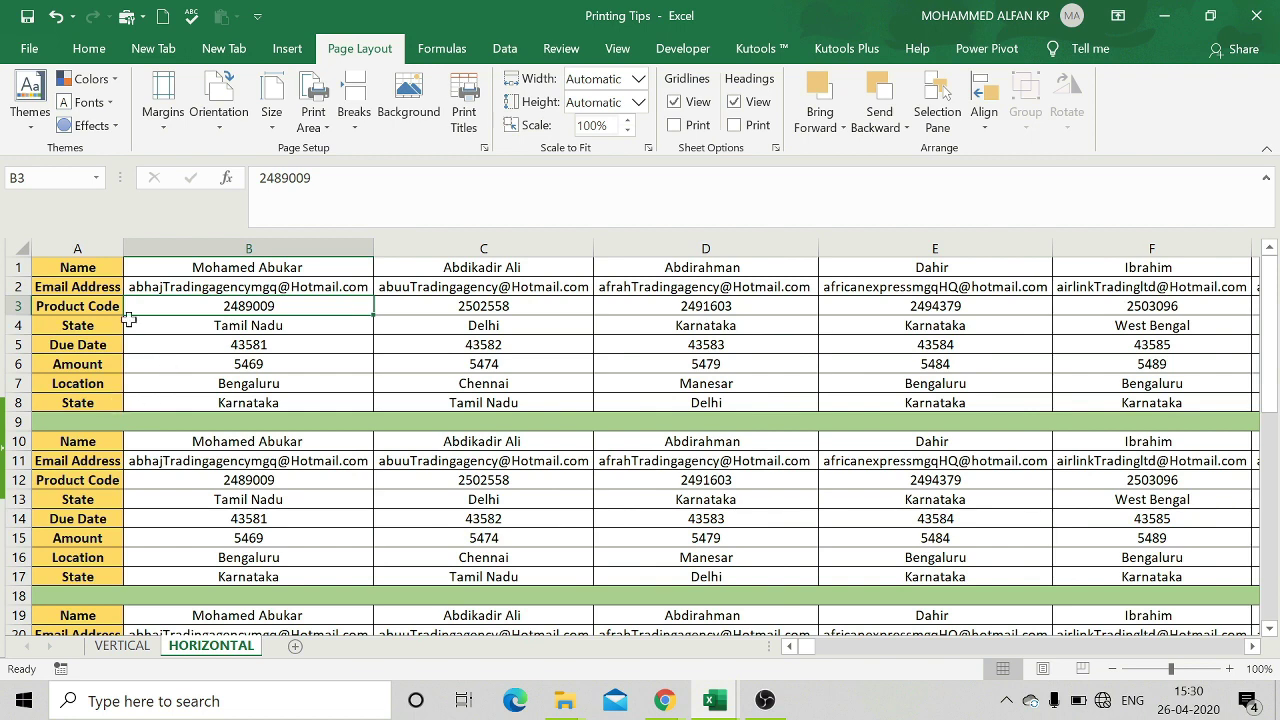
pyautogui.click(78, 246)
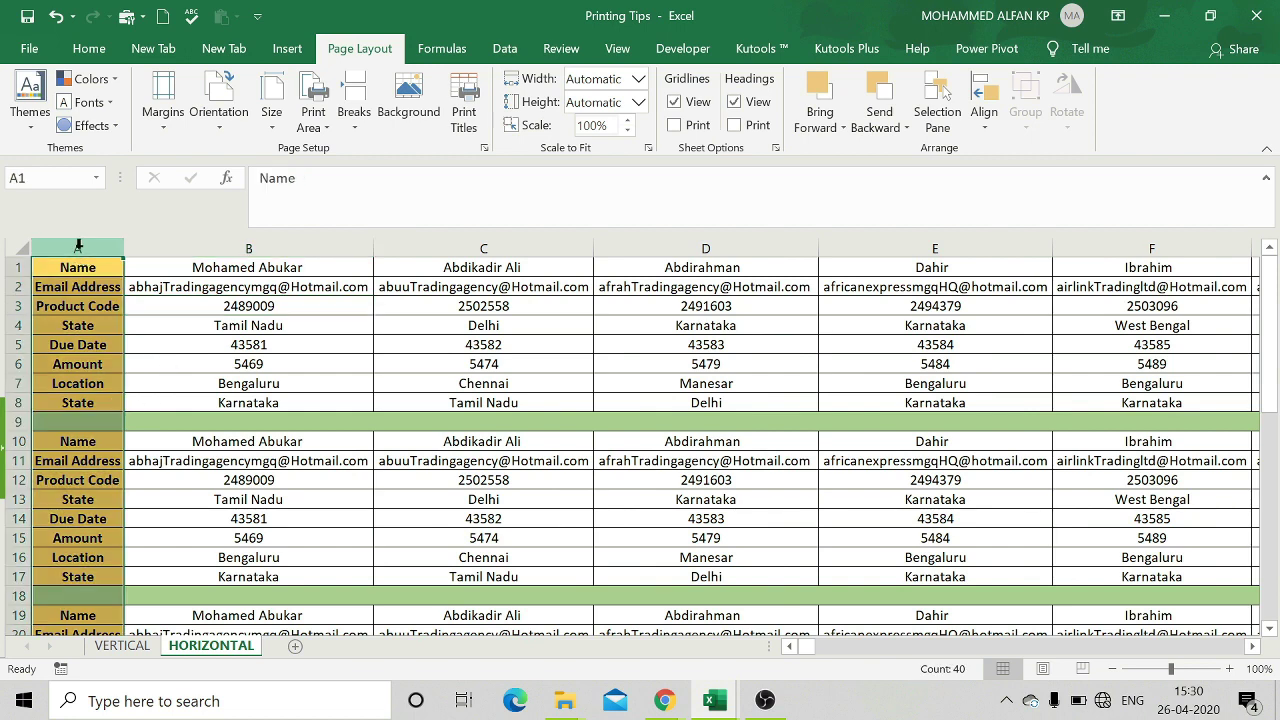
# Freeze the first column of the HORIZONTAL sheet and scroll right to confirm column A stays fixed.
pyautogui.click(624, 56)
pyautogui.click(675, 130)
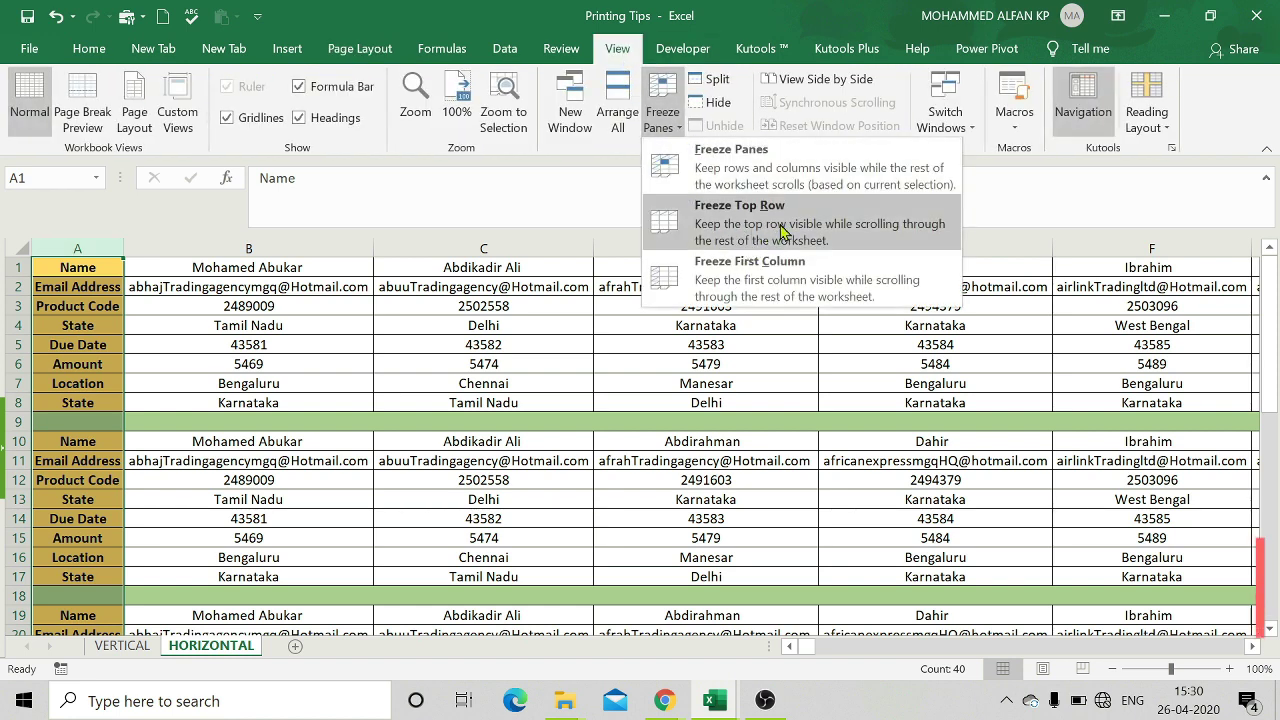
pyautogui.click(783, 293)
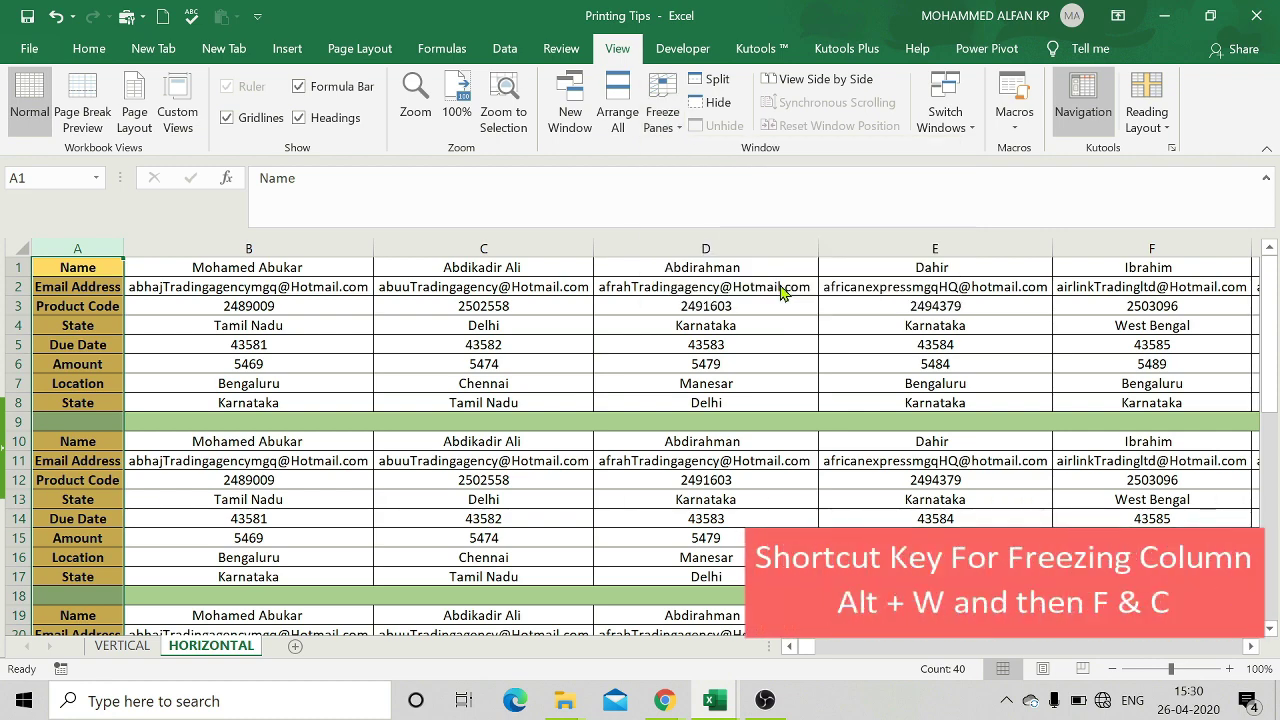
pyautogui.click(1251, 647)
pyautogui.click(1251, 647)
pyautogui.hscroll(8, 1251, 647)
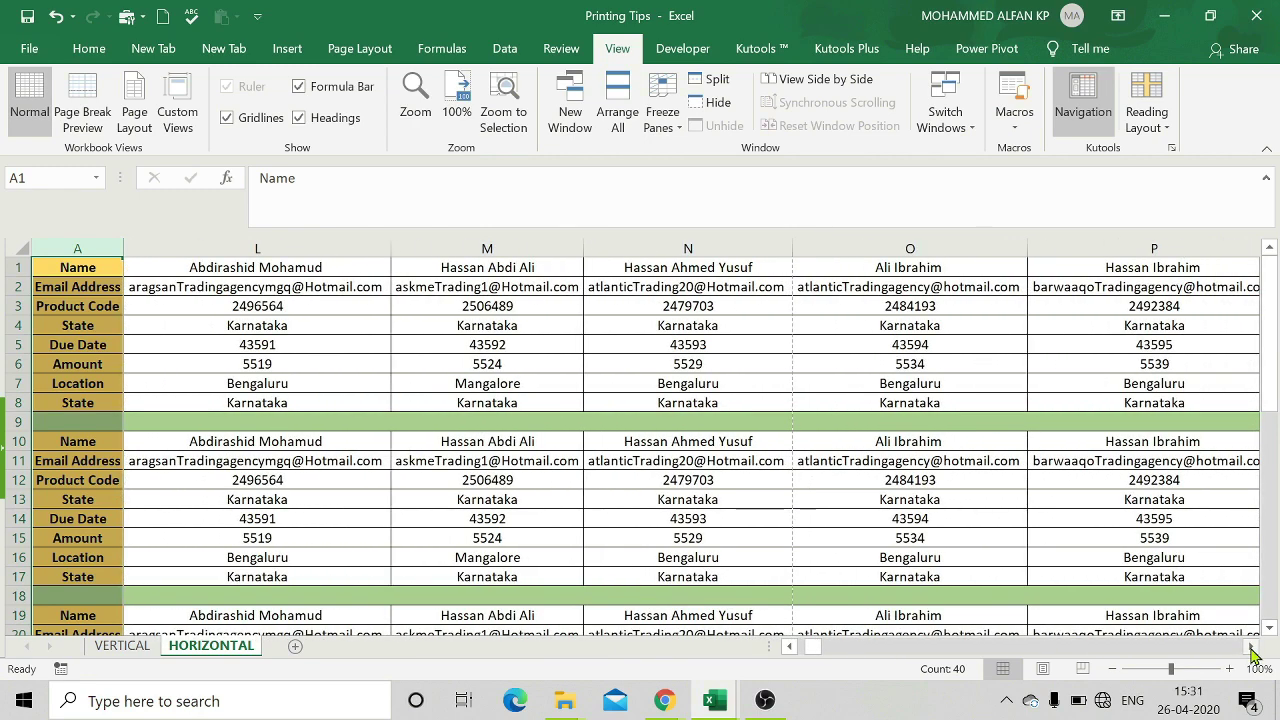
pyautogui.click(1251, 647)
pyautogui.click(1251, 647)
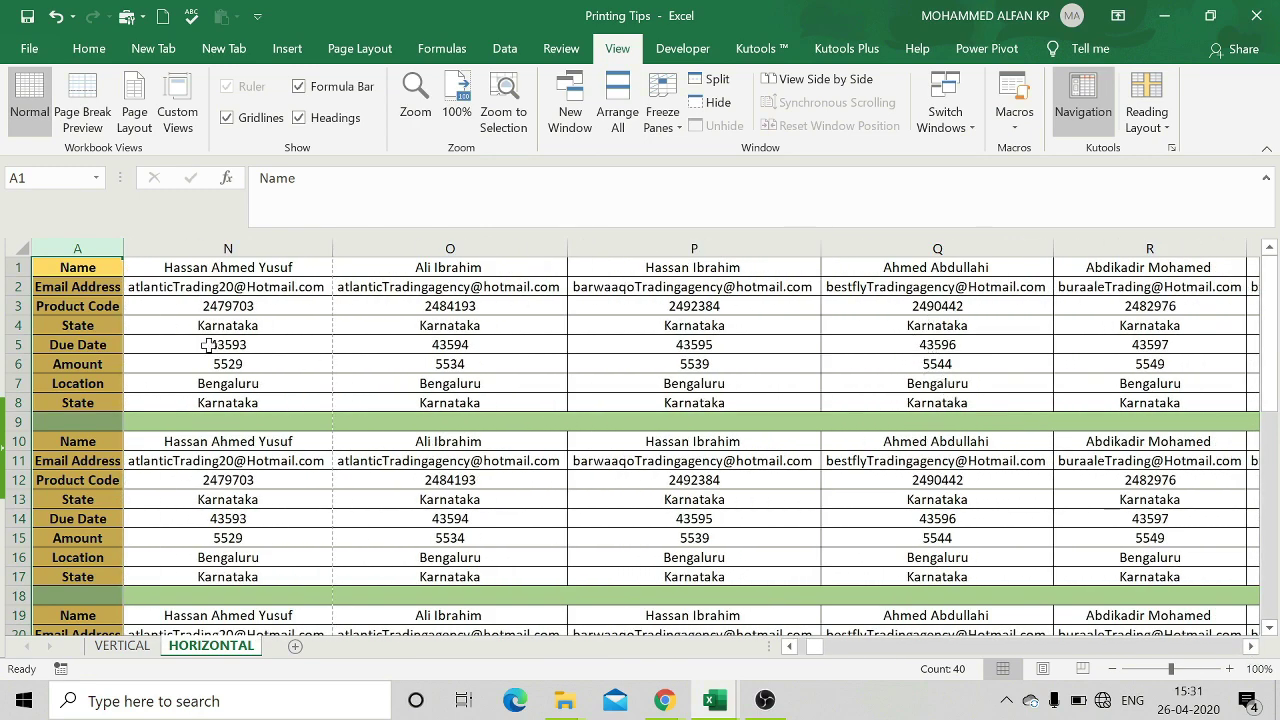
pyautogui.moveTo(820, 648); pyautogui.dragTo(790, 654)
pyautogui.click(468, 390)
# Unfreeze the HORIZONTAL sheet's panes and select cell A1.
pyautogui.click(71, 248)
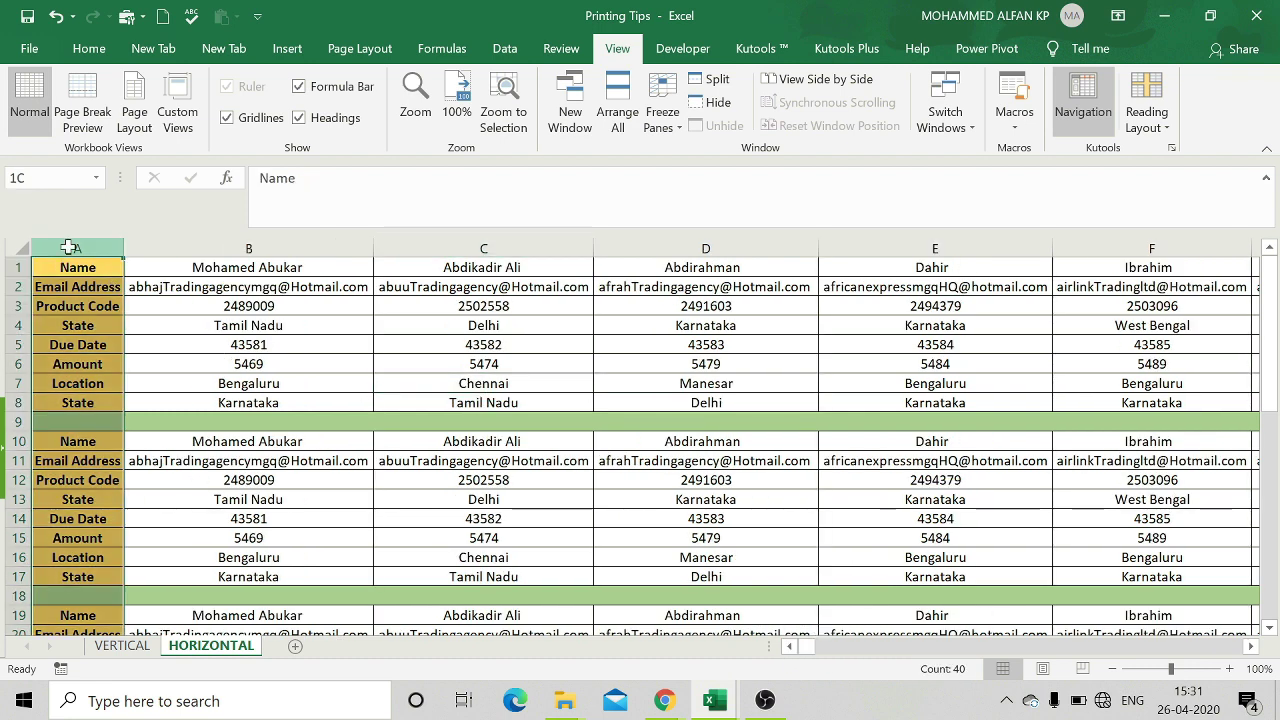
pyautogui.click(664, 124)
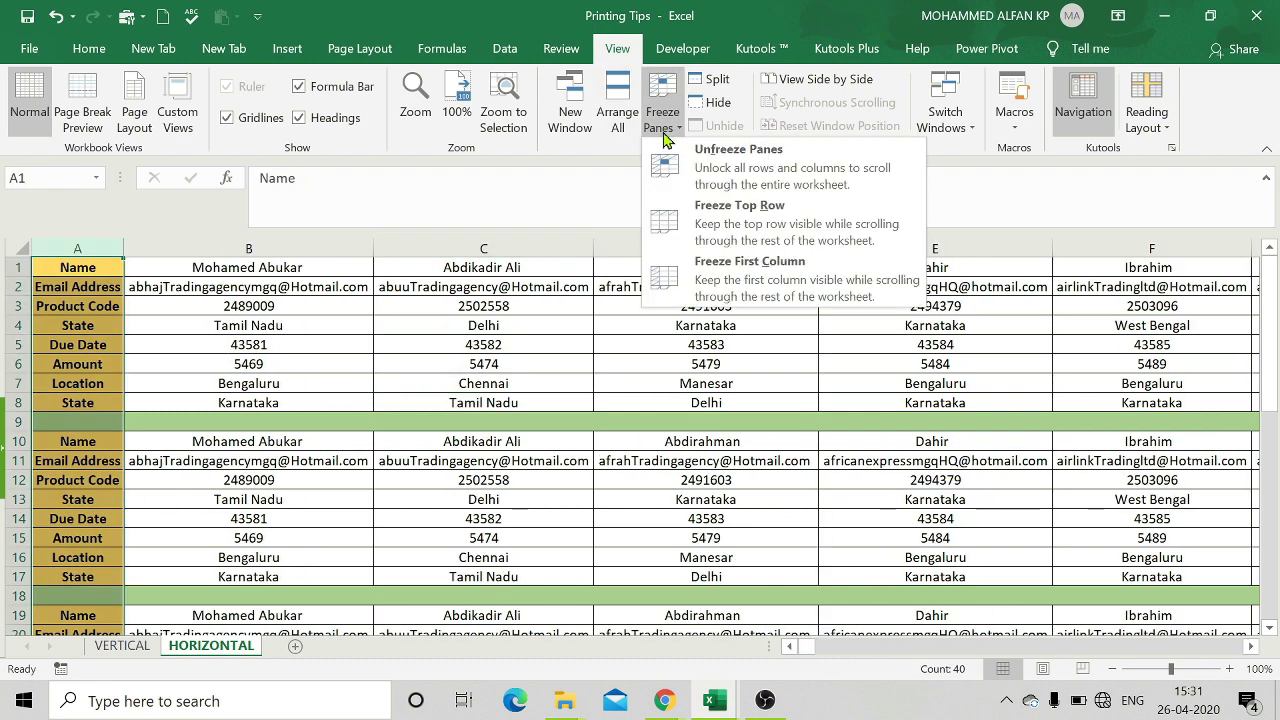
pyautogui.click(728, 178)
pyautogui.click(330, 424)
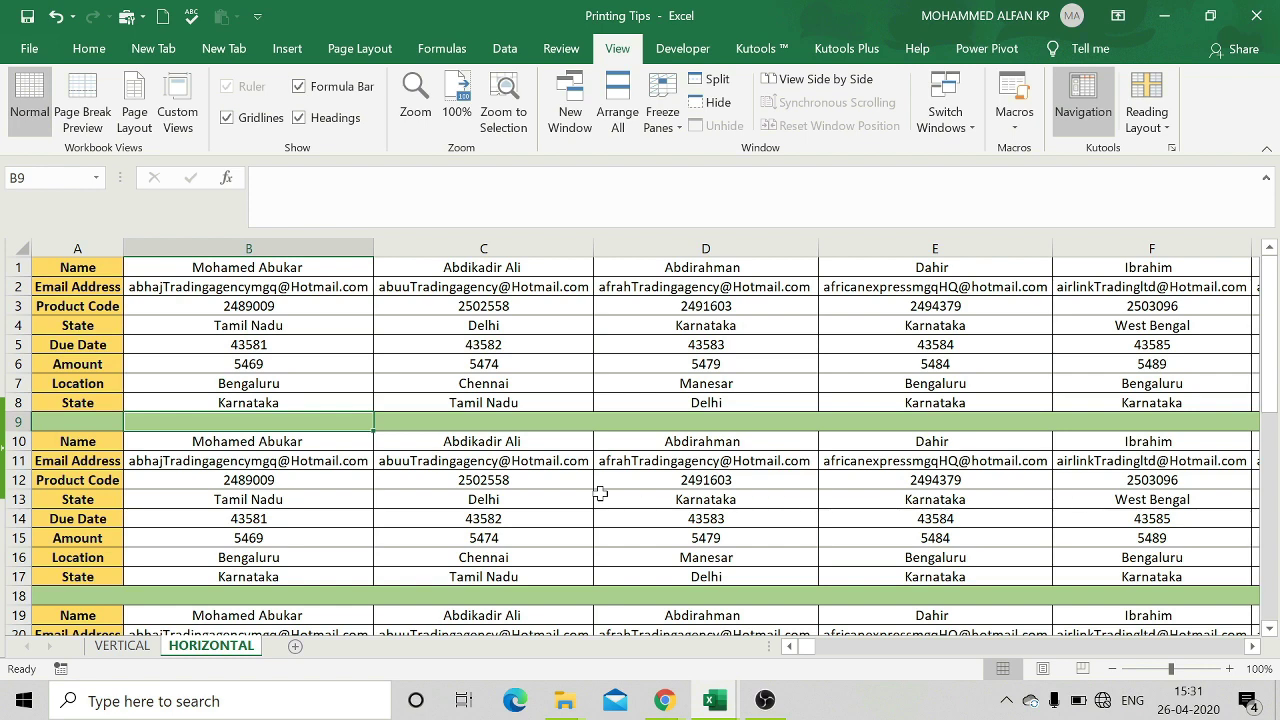
pyautogui.click(62, 266)
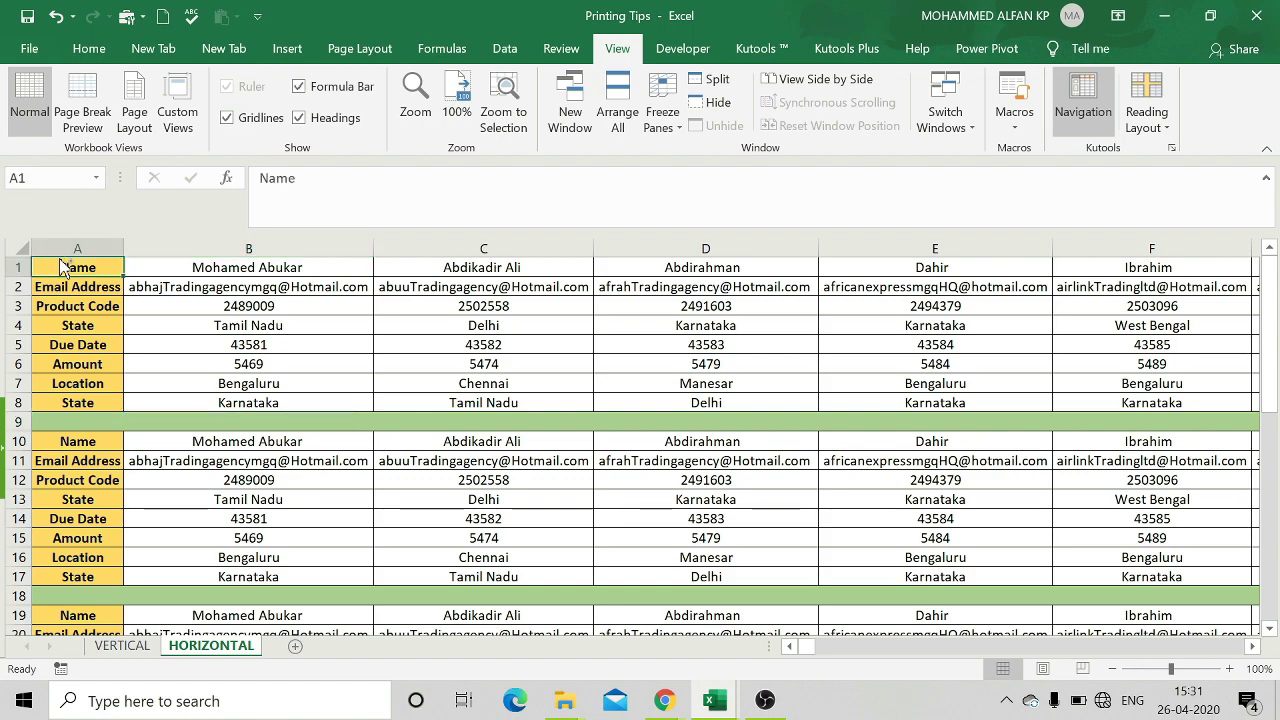
# Select the data from A1 across and down, and open the 71-page print preview.
pyautogui.hotkey('ctrl', 'shift', 'Right')
pyautogui.hotkey('shift', 'Down')
pyautogui.hotkey('shift', 'Down')
pyautogui.hotkey('shift', 'Down')
pyautogui.hotkey('shift', 'Down')
pyautogui.hotkey('shift', 'Down')
pyautogui.hotkey('shift', 'Down')
pyautogui.hotkey('shift', 'Down')
pyautogui.hotkey('shift', 'Down')
pyautogui.hotkey('shift', 'Down')
pyautogui.hotkey('shift', 'Down')
pyautogui.hotkey('shift', 'Down')
pyautogui.hotkey('shift', 'Down')
pyautogui.hotkey('shift', 'Down')
pyautogui.hotkey('shift', 'Down')
pyautogui.hotkey('shift', 'Down')
pyautogui.hotkey('shift', 'Down')
pyautogui.hotkey('shift', 'Down')
pyautogui.hotkey('shift', 'Down')
pyautogui.hotkey('shift', 'Down')
pyautogui.hotkey('shift', 'Down')
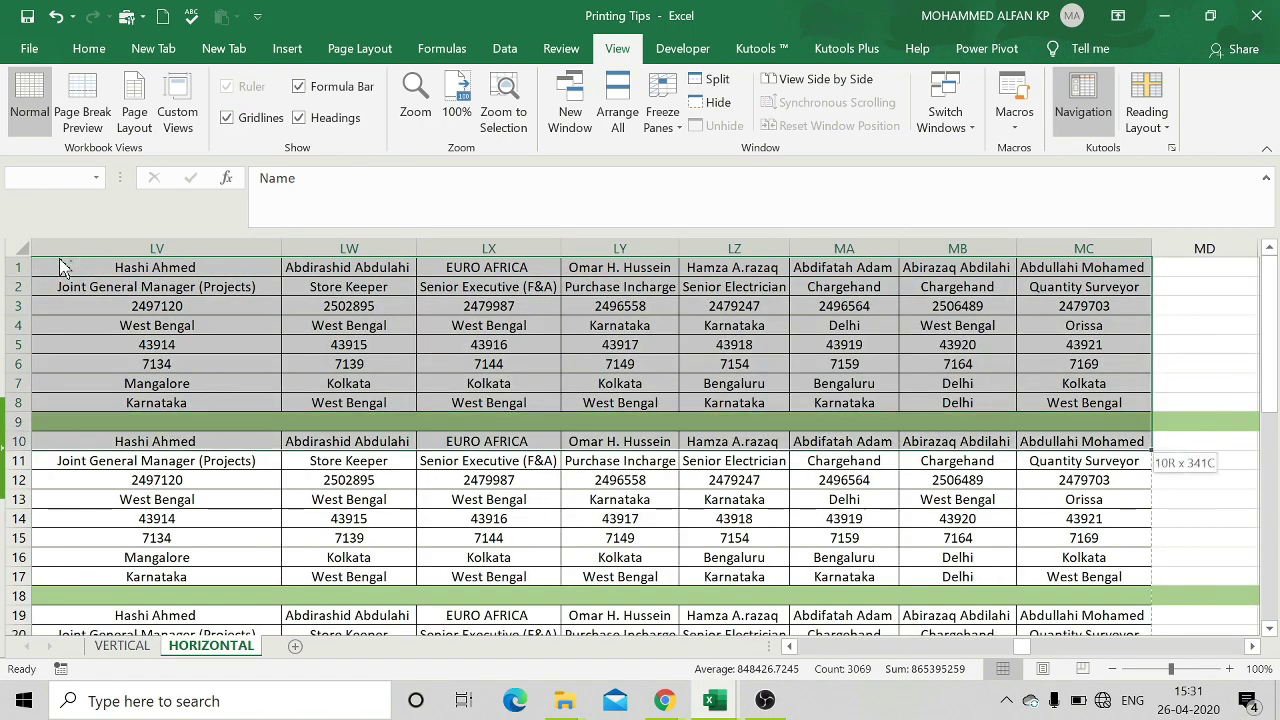
pyautogui.hotkey('shift', 'Down')
pyautogui.hotkey('shift', 'Down')
pyautogui.hotkey('shift', 'Down')
pyautogui.hotkey('shift', 'Down')
pyautogui.hotkey('shift', 'Down')
pyautogui.hotkey('shift', 'Down')
pyautogui.hotkey('shift', 'Down')
pyautogui.hotkey('shift', 'Down')
pyautogui.hotkey('shift', 'Down')
pyautogui.hotkey('shift', 'Down')
pyautogui.hotkey('shift', 'Down')
pyautogui.hotkey('shift', 'Down')
pyautogui.hotkey('shift', 'Down')
pyautogui.hotkey('shift', 'Down')
pyautogui.hotkey('shift', 'Down')
pyautogui.hotkey('shift', 'Down')
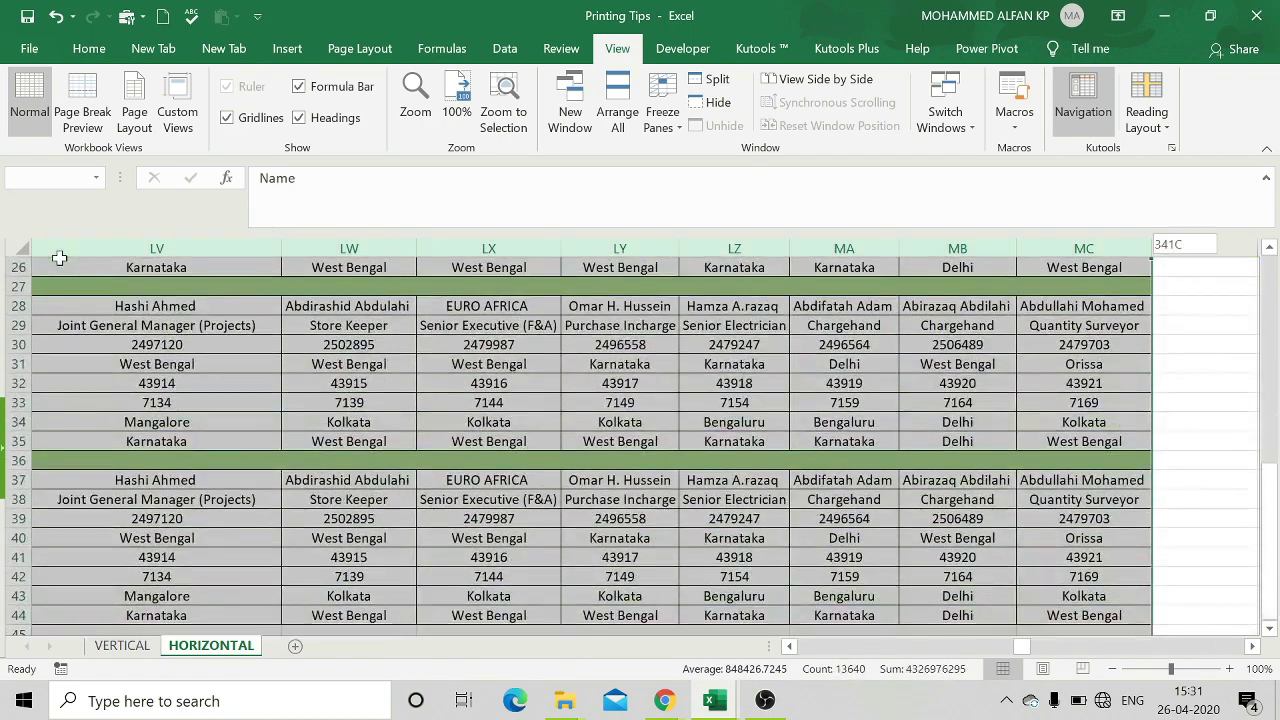
pyautogui.hotkey('ctrl', 'p')
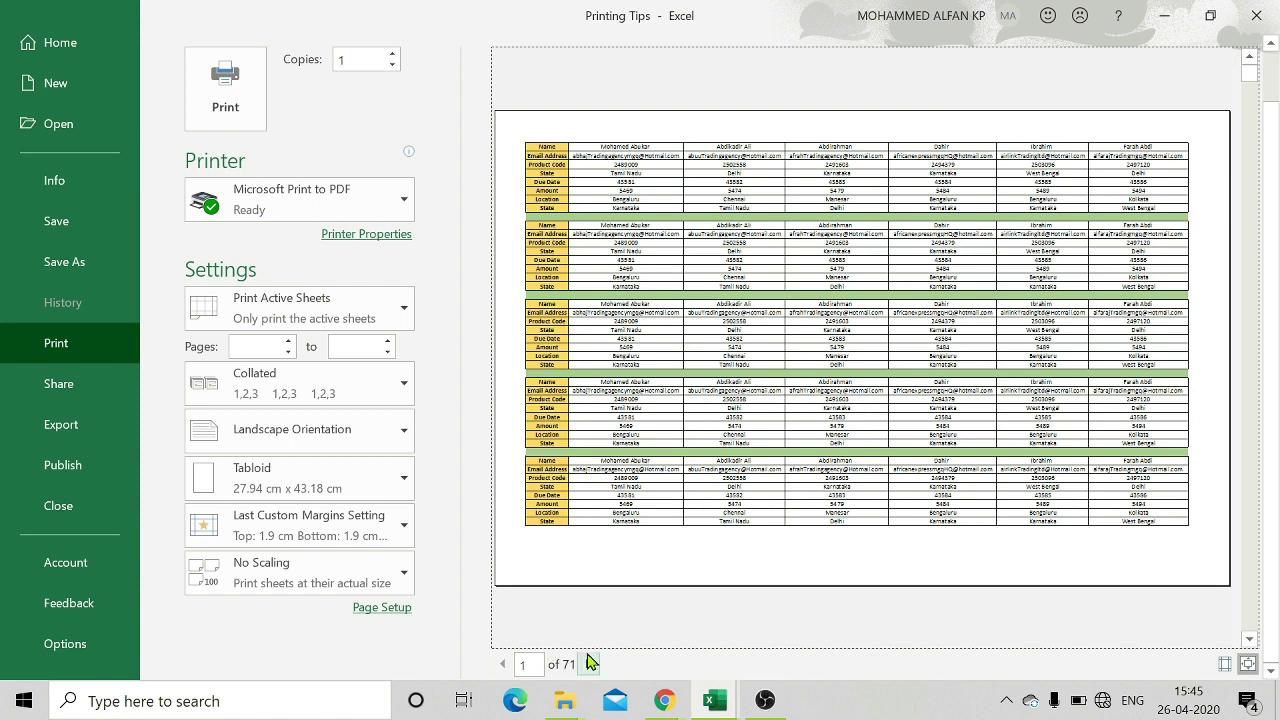
# Page through preview pages 2 and 3, return to page 1, then leave the preview.
pyautogui.click(588, 664)
pyautogui.click(588, 665)
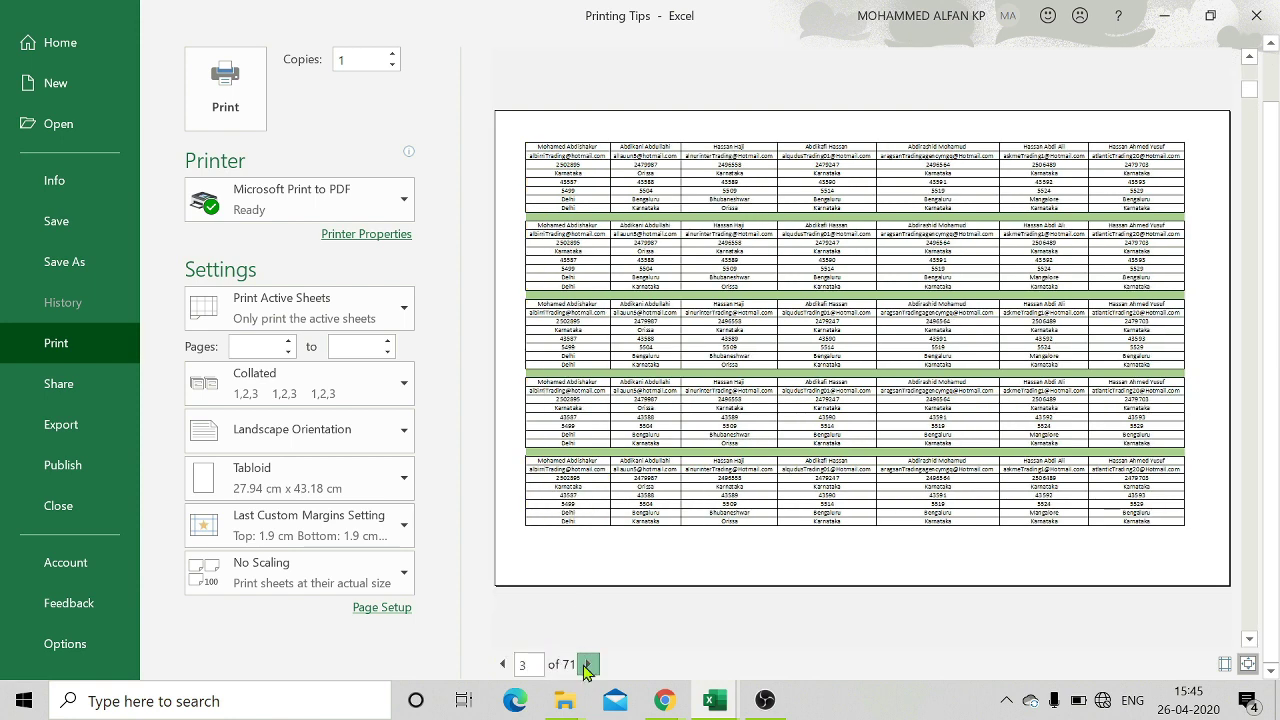
pyautogui.click(503, 668)
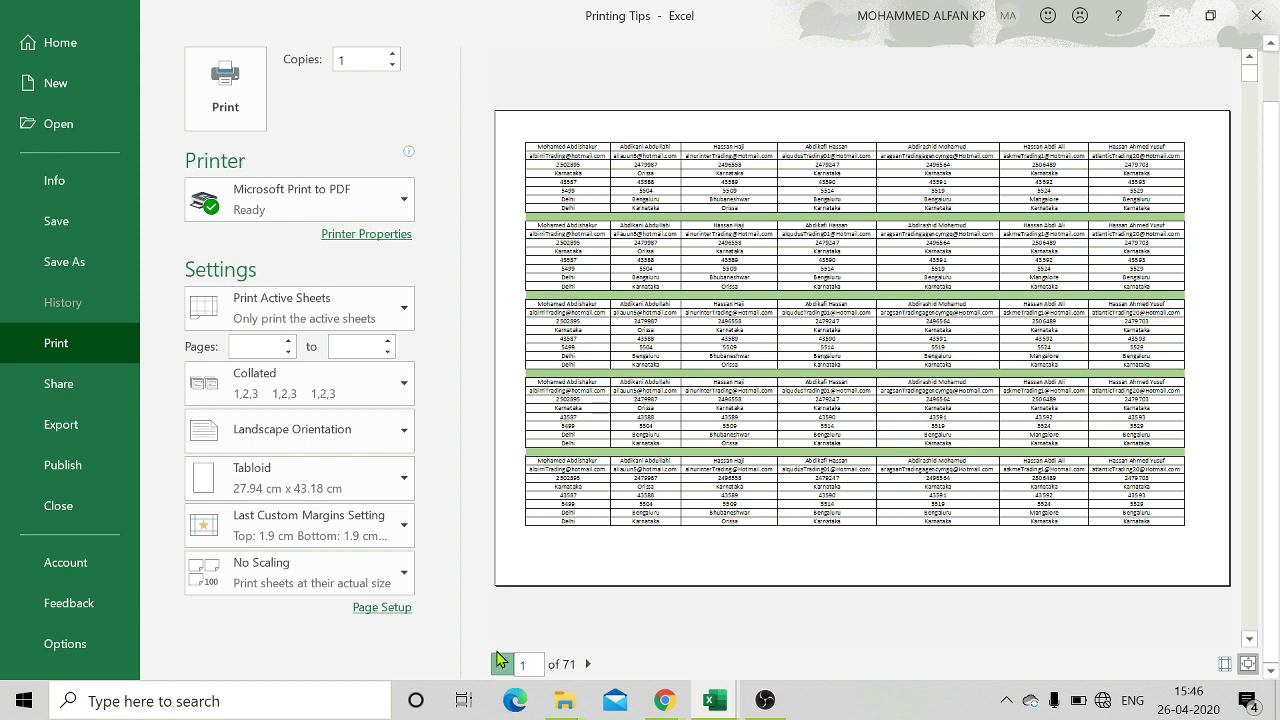
pyautogui.click(503, 666)
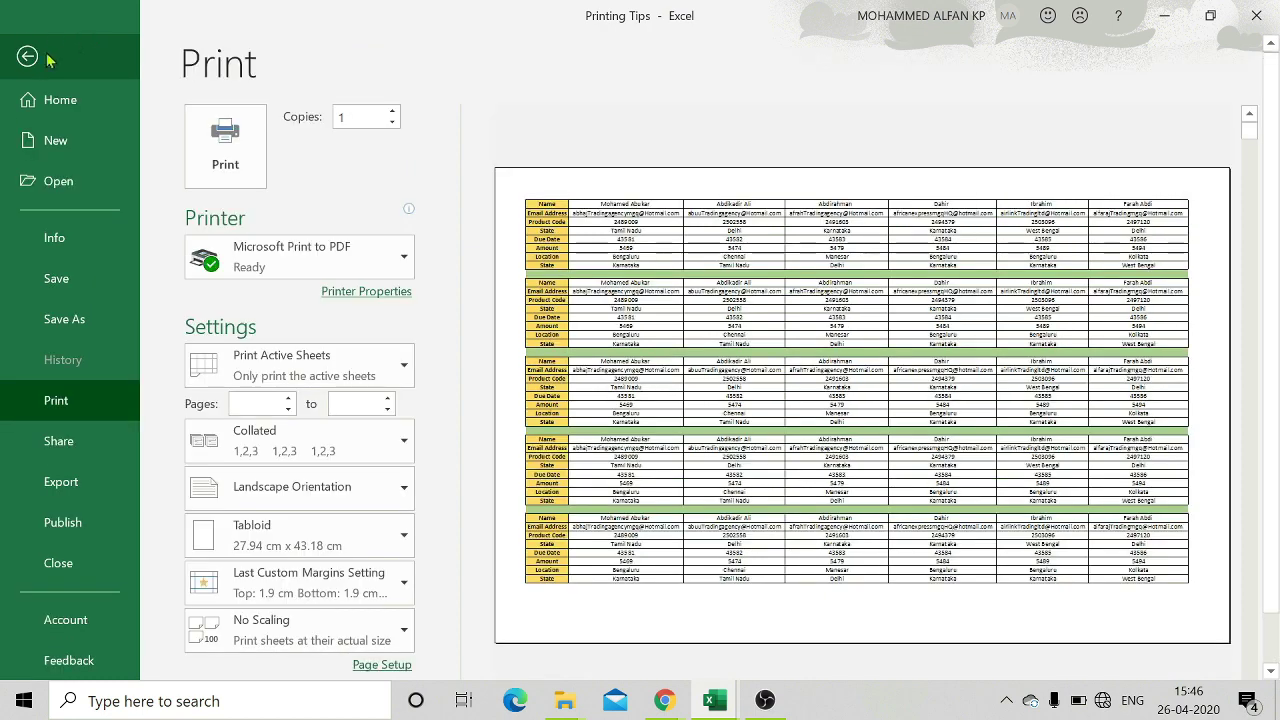
pyautogui.click(30, 55)
# Select the HORIZONTAL sheet's data from A1 across to the last column and down to row 44.
pyautogui.click(89, 270)
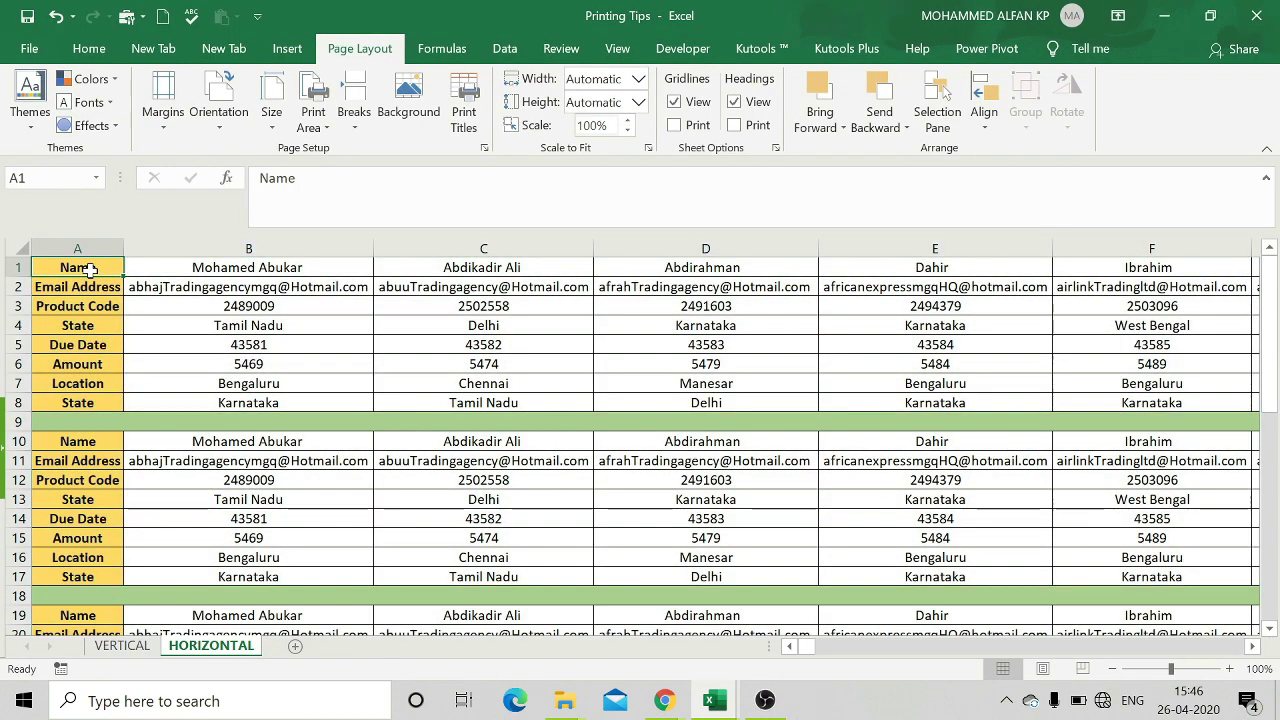
pyautogui.hotkey('ctrl', 'shift', 'Right')
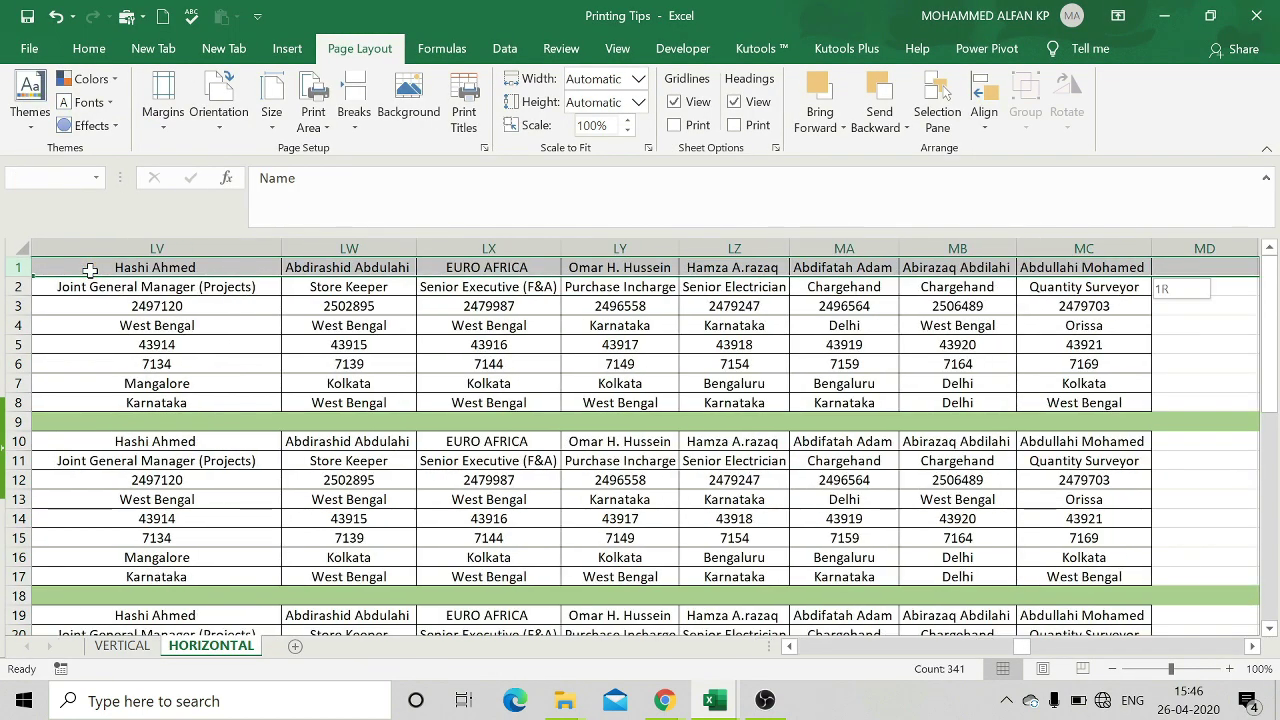
pyautogui.hotkey('shift', 'Down')
pyautogui.hotkey('shift', 'Down')
pyautogui.hotkey('shift', 'Down')
pyautogui.hotkey('shift', 'Down')
pyautogui.hotkey('shift', 'Down')
pyautogui.hotkey('shift', 'Down')
pyautogui.hotkey('shift', 'Down')
pyautogui.hotkey('shift', 'Down')
pyautogui.hotkey('shift', 'Down')
pyautogui.hotkey('shift', 'Down')
pyautogui.hotkey('shift', 'Down')
pyautogui.hotkey('shift', 'Down')
pyautogui.hotkey('shift', 'Down')
pyautogui.hotkey('shift', 'Down')
pyautogui.hotkey('shift', 'Down')
pyautogui.hotkey('shift', 'Down')
pyautogui.hotkey('shift', 'Down')
pyautogui.hotkey('shift', 'Down')
pyautogui.hotkey('shift', 'Down')
pyautogui.hotkey('shift', 'Down')
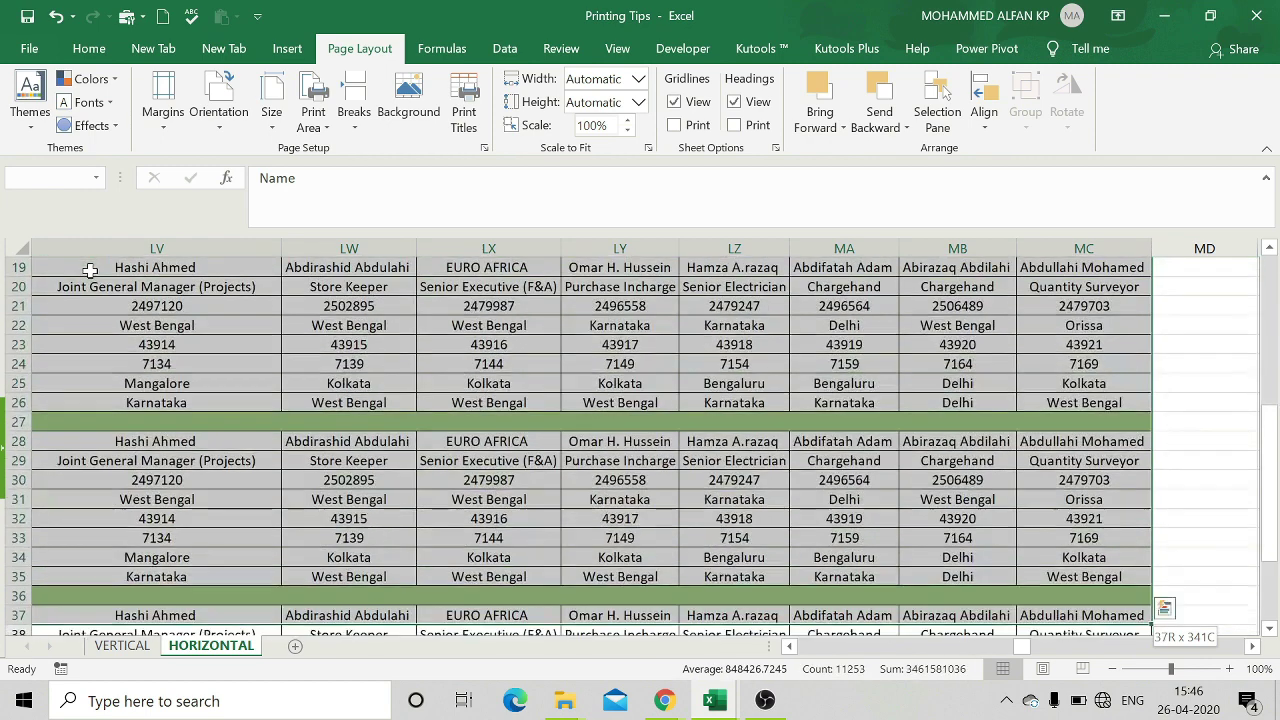
pyautogui.hotkey('shift', 'Down')
pyautogui.hotkey('shift', 'Down')
pyautogui.hotkey('shift', 'Down')
pyautogui.hotkey('shift', 'Down')
pyautogui.hotkey('shift', 'Down')
pyautogui.hotkey('shift', 'Down')
pyautogui.hotkey('shift', 'Down')
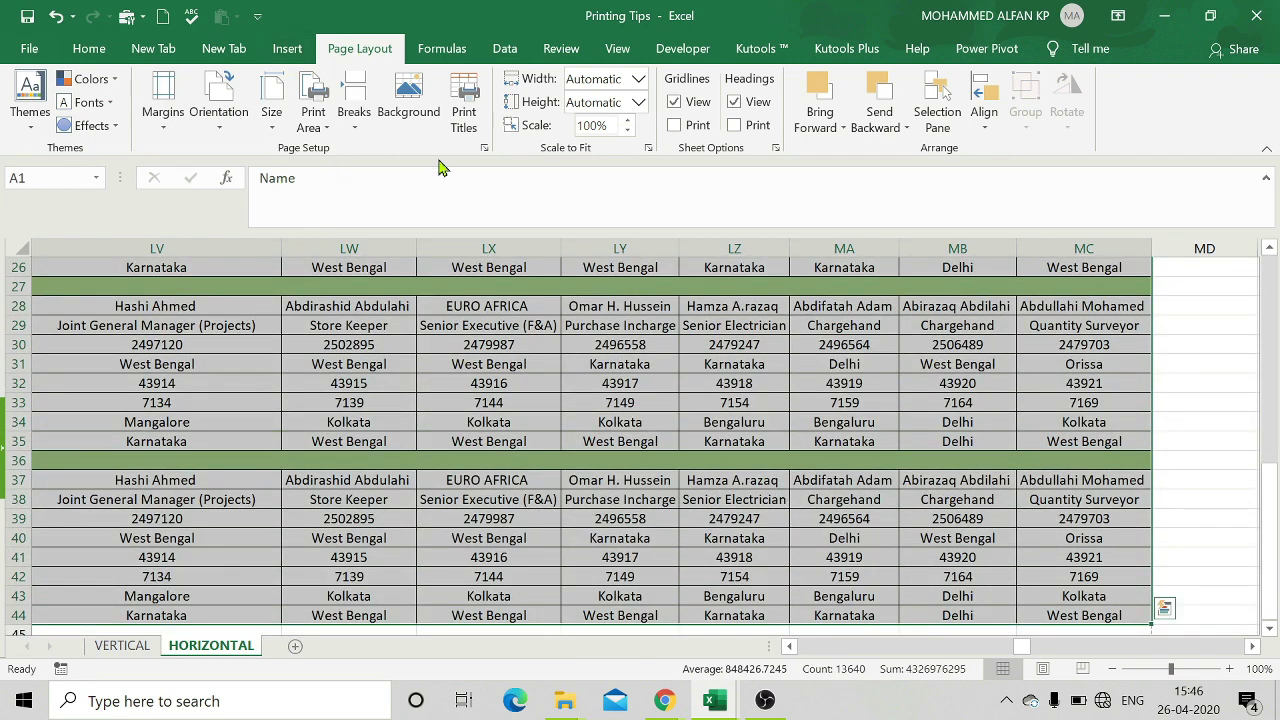
# In Page Setup's Sheet tab, set Columns to repeat at left to $A:$A and confirm.
pyautogui.click(484, 147)
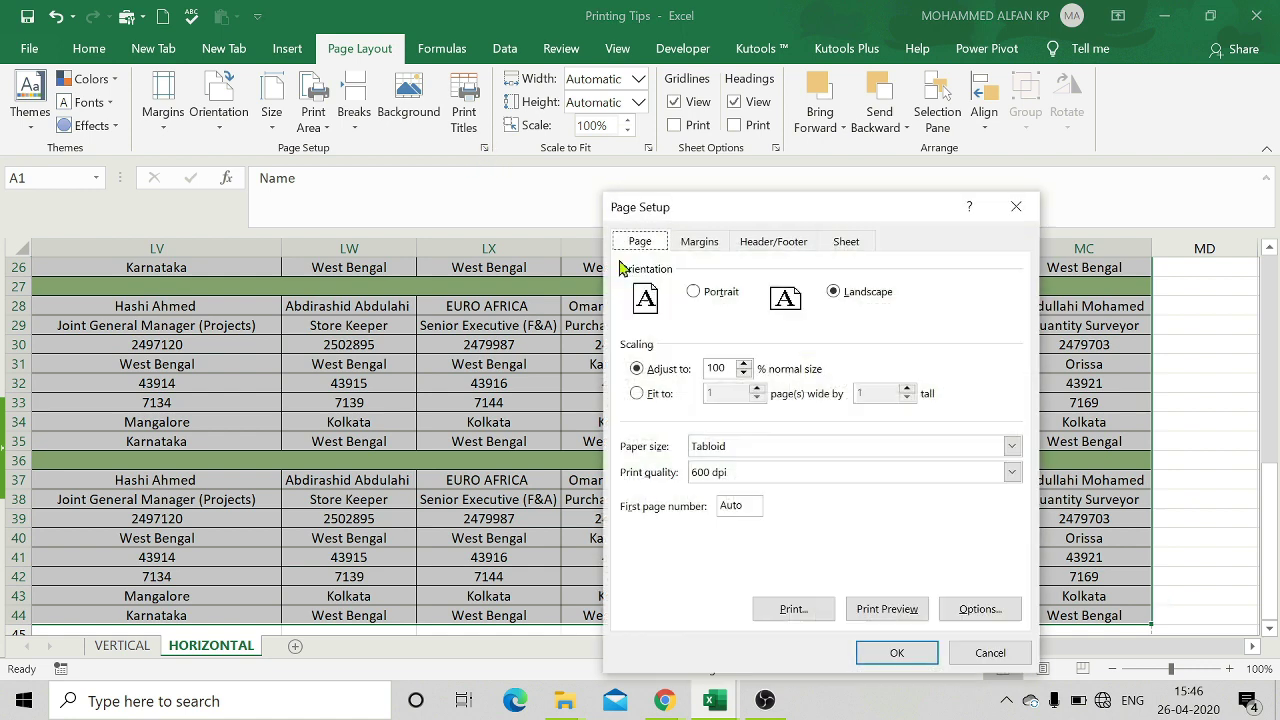
pyautogui.click(846, 242)
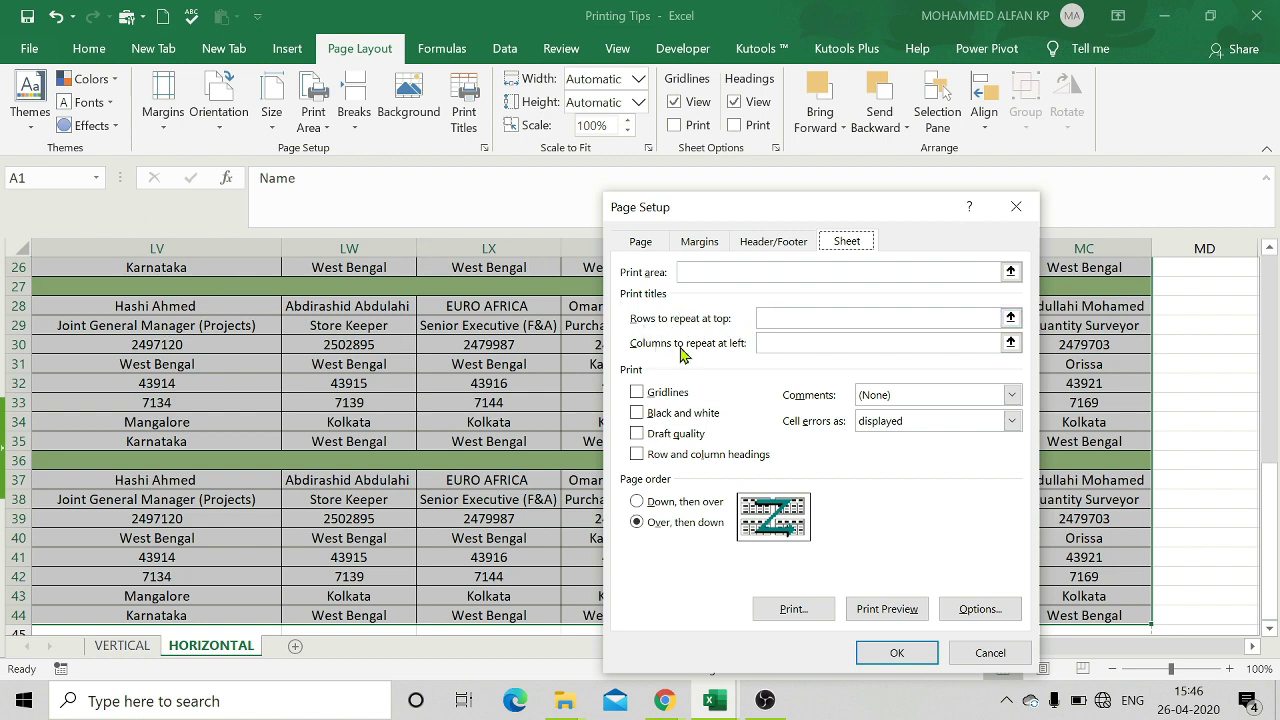
pyautogui.click(1011, 343)
pyautogui.moveTo(1023, 652); pyautogui.dragTo(380, 463)
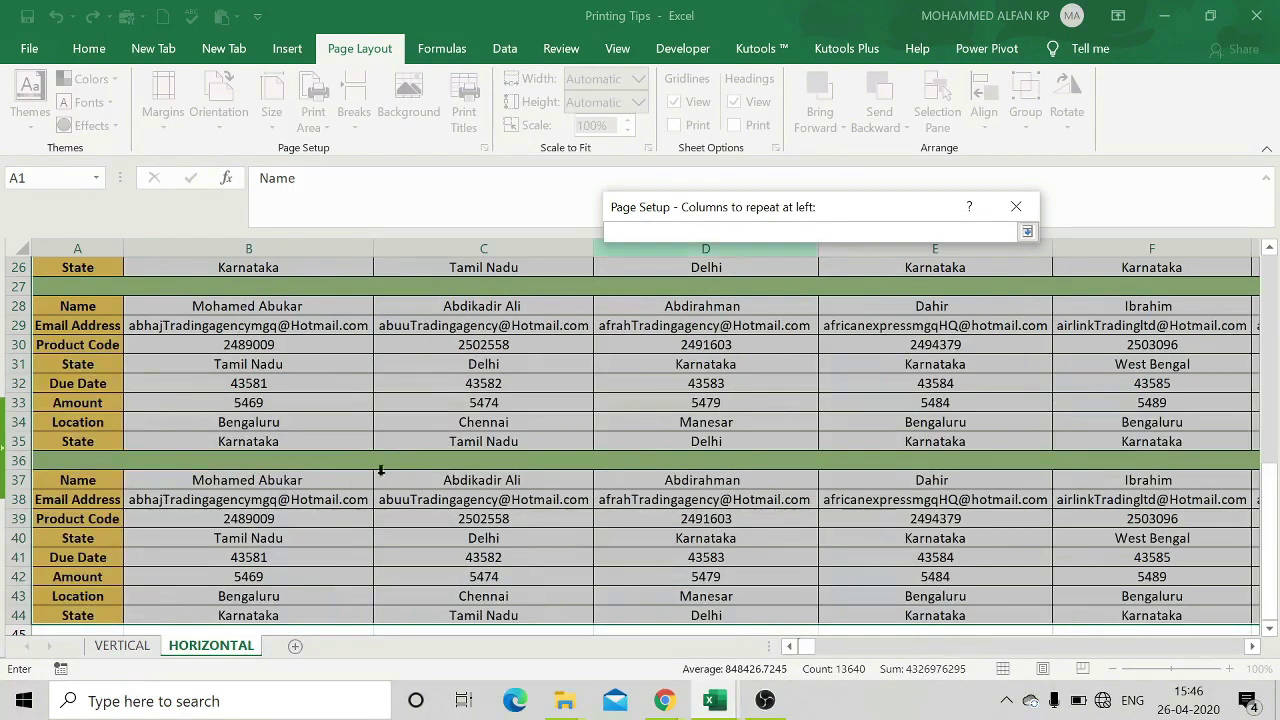
pyautogui.click(81, 252)
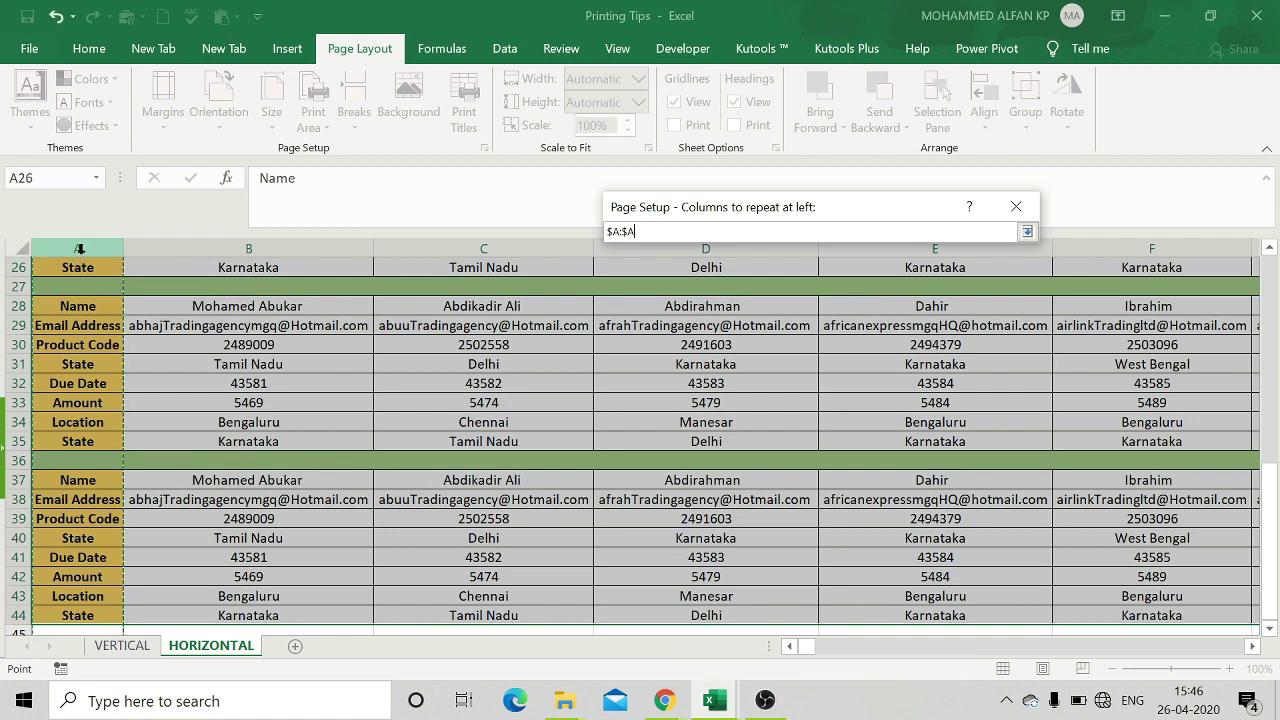
pyautogui.click(1020, 230)
pyautogui.click(903, 652)
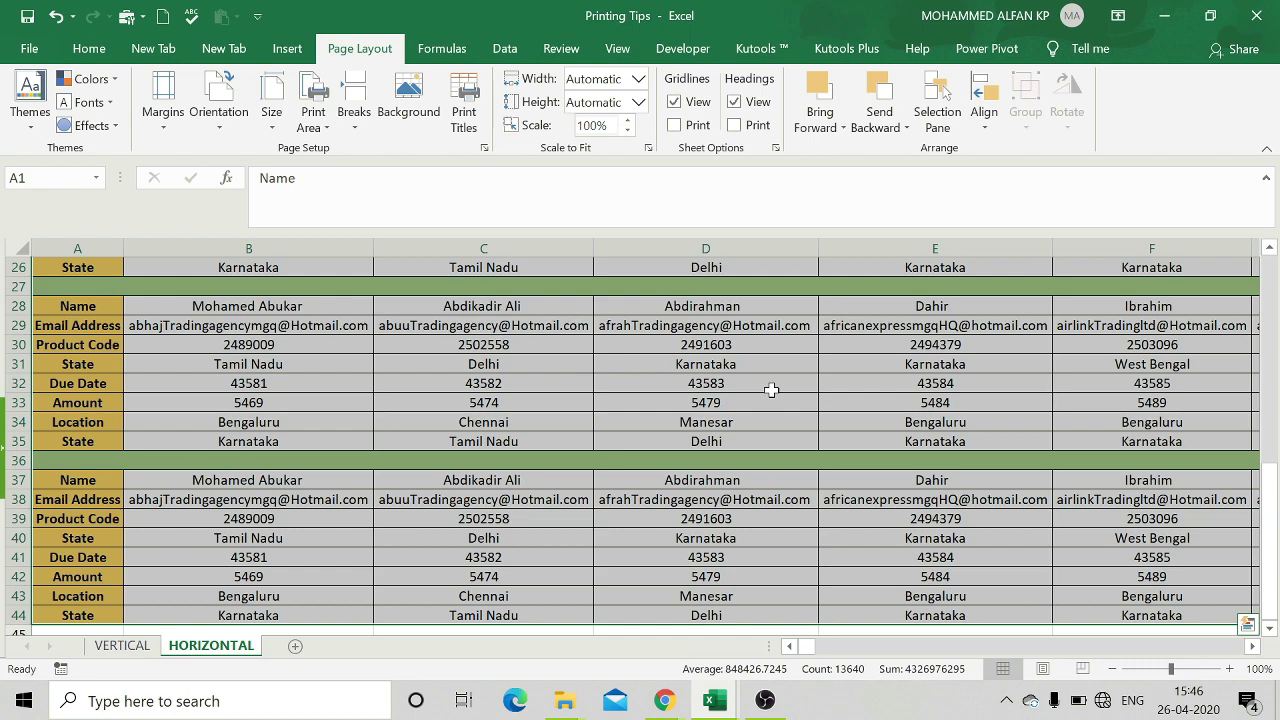
# Open print preview and page to page 3 to check column A's Name-to-State labels repeat.
pyautogui.hotkey('ctrl', 'p')
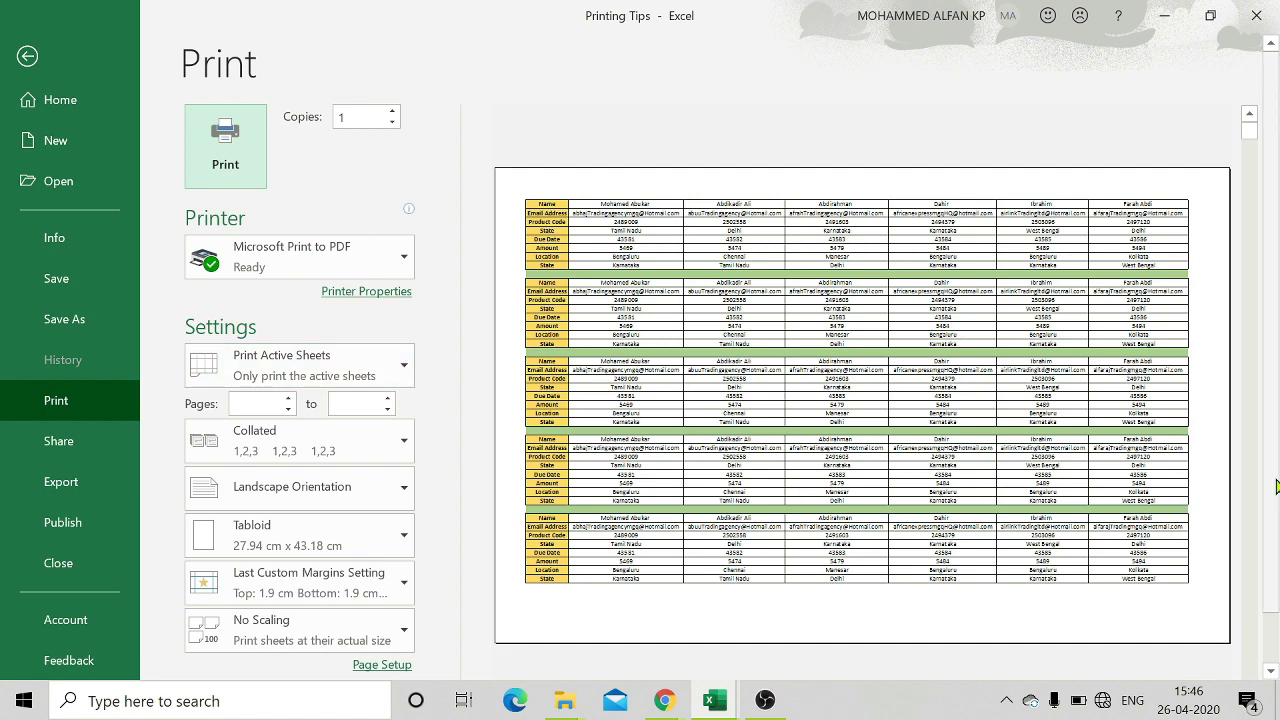
pyautogui.scroll(-2, 1272, 508)
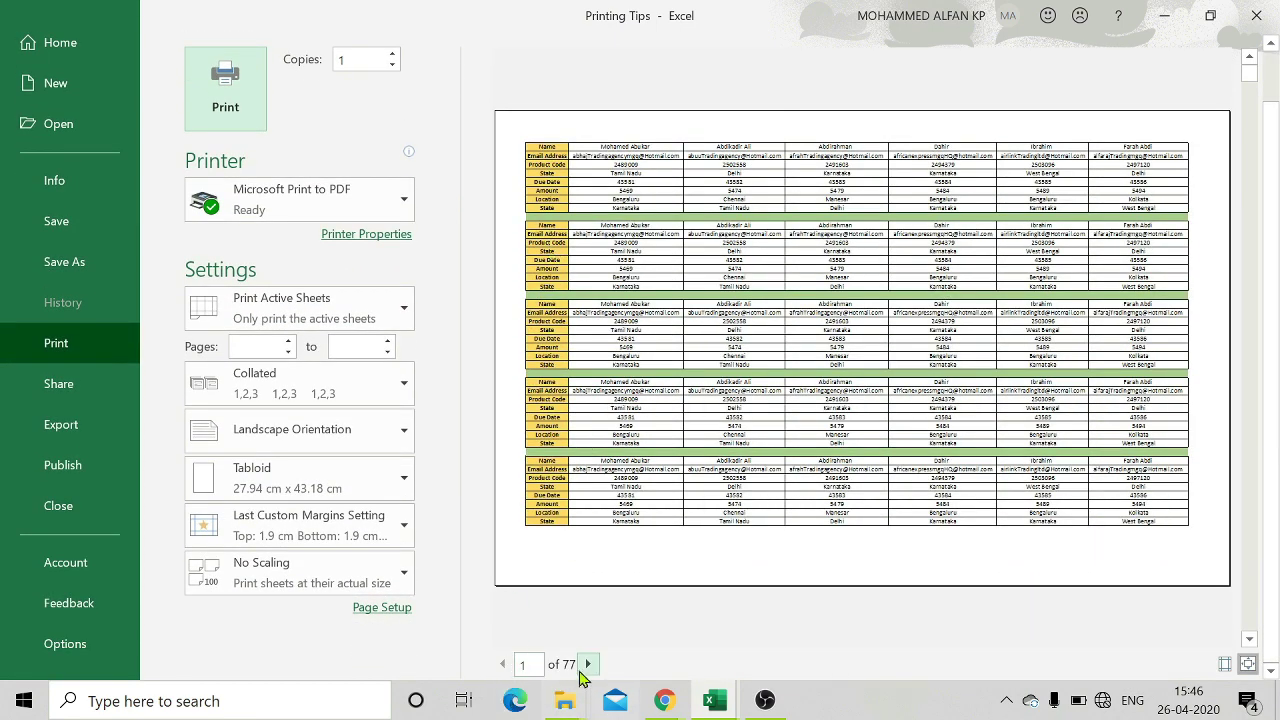
pyautogui.click(588, 665)
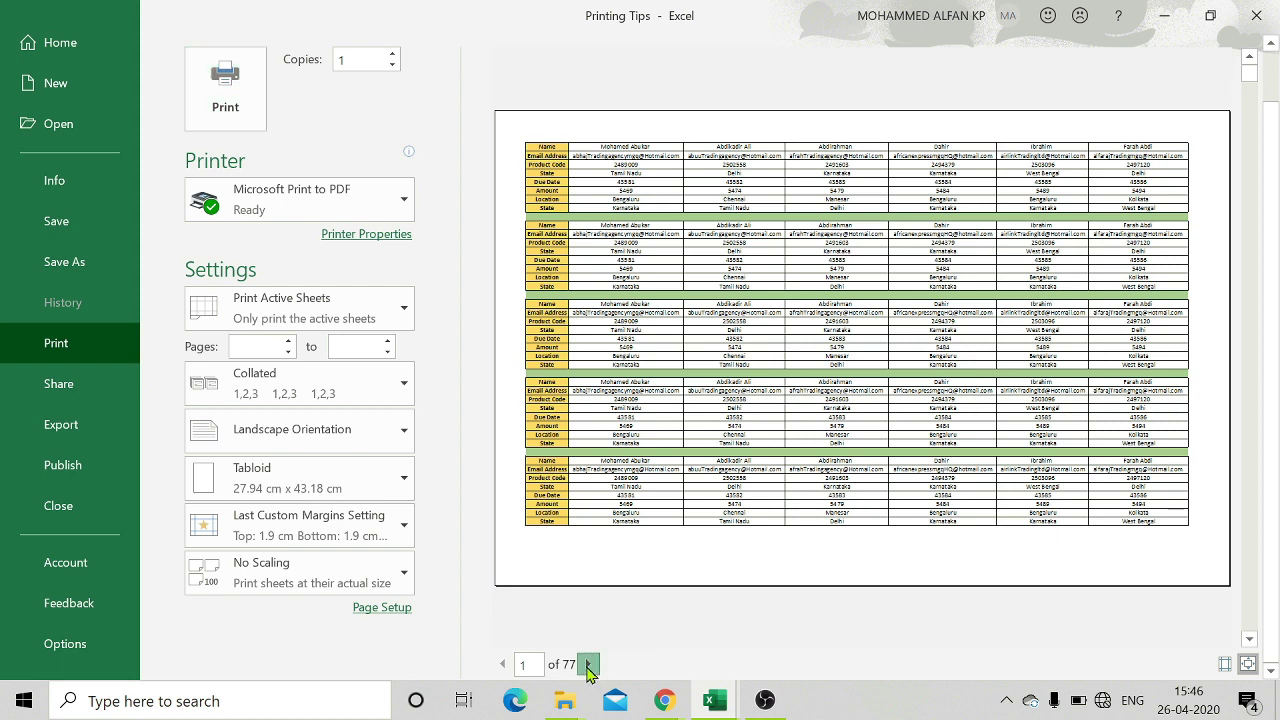
pyautogui.click(588, 665)
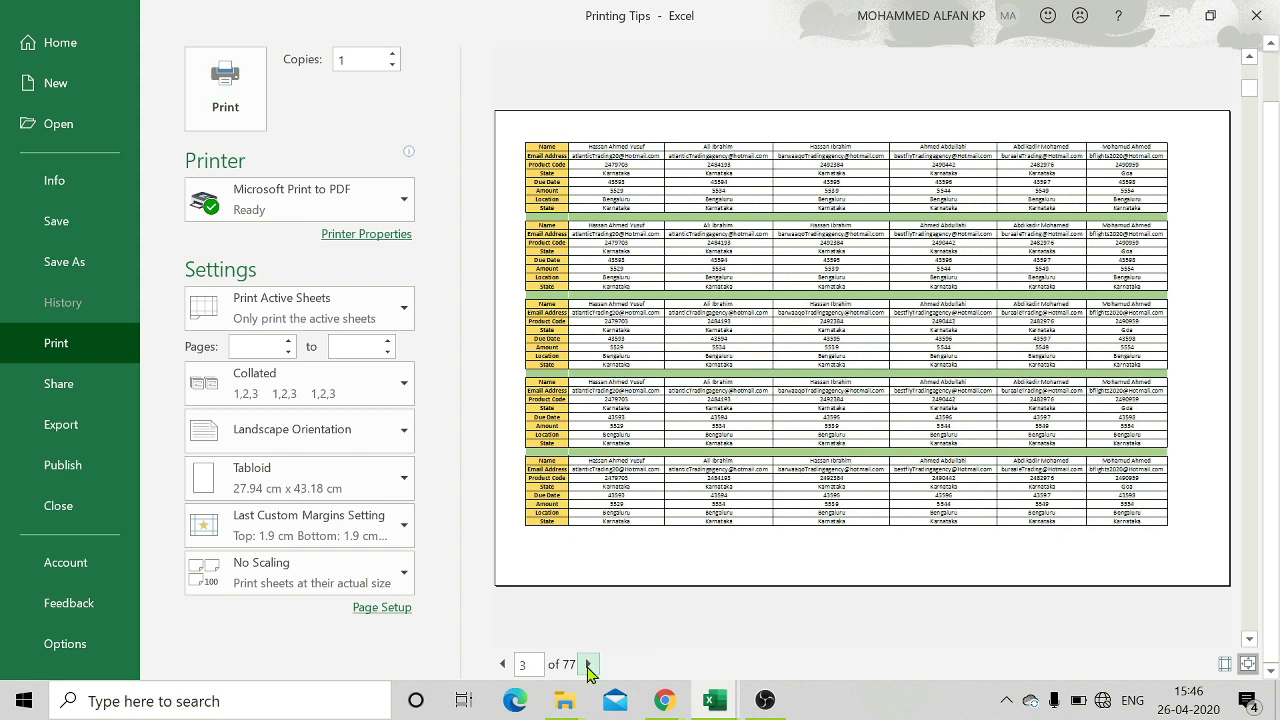